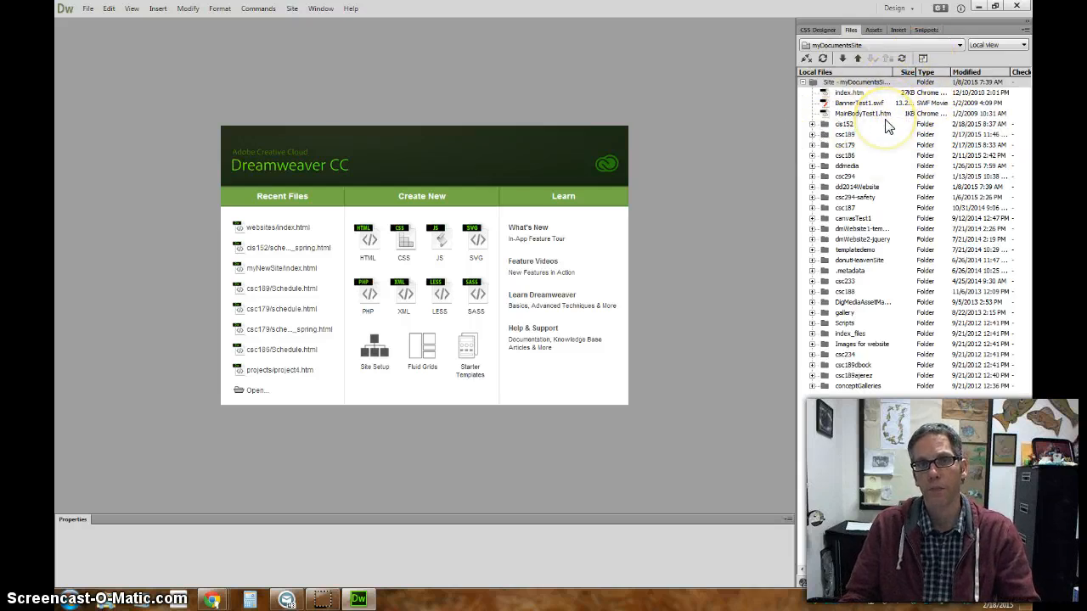
Step: Review the defined sites myBookSite and myDocumentsSite in the site manager and close it without changing them
{"action": "left_click", "coordinate": [292, 9]}
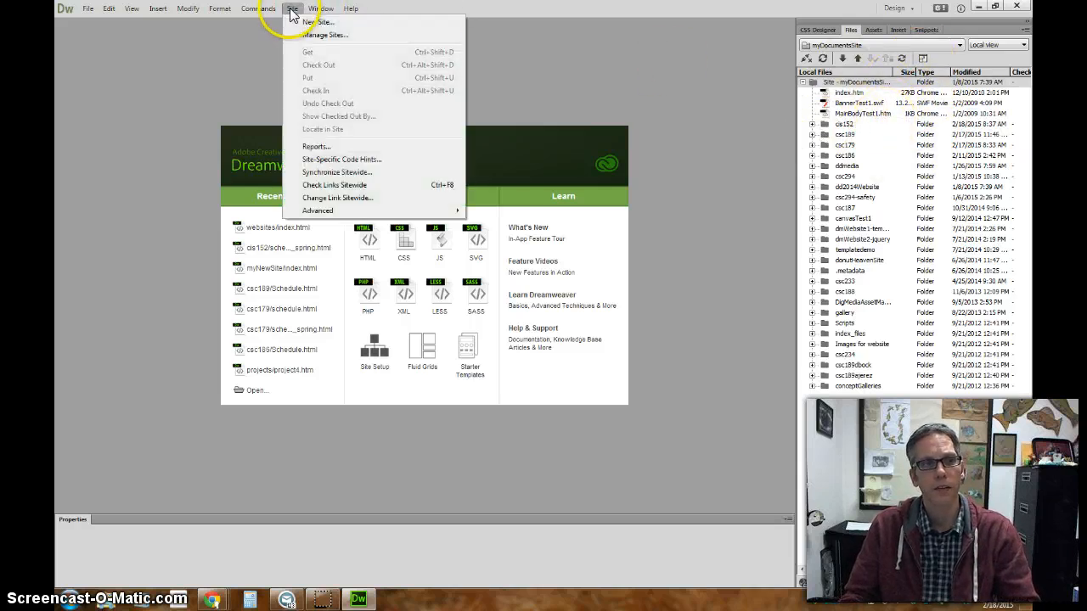
{"action": "left_click", "coordinate": [326, 34]}
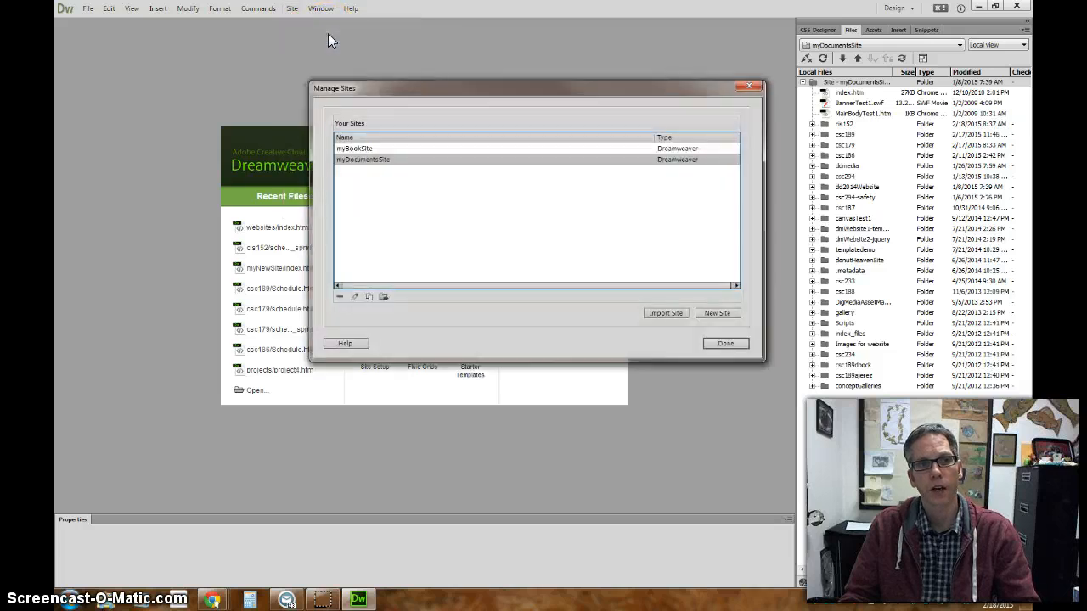
{"action": "left_click_drag", "start_coordinate": [397, 90], "coordinate": [403, 27]}
{"action": "left_click", "coordinate": [355, 89]}
{"action": "left_click", "coordinate": [360, 100]}
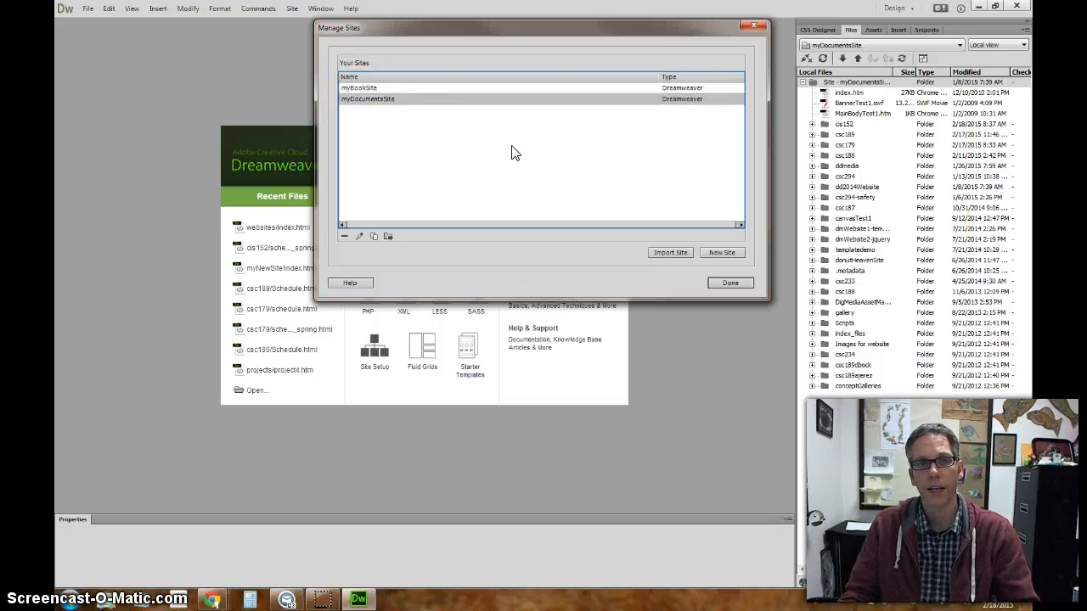
{"action": "left_click", "coordinate": [374, 89]}
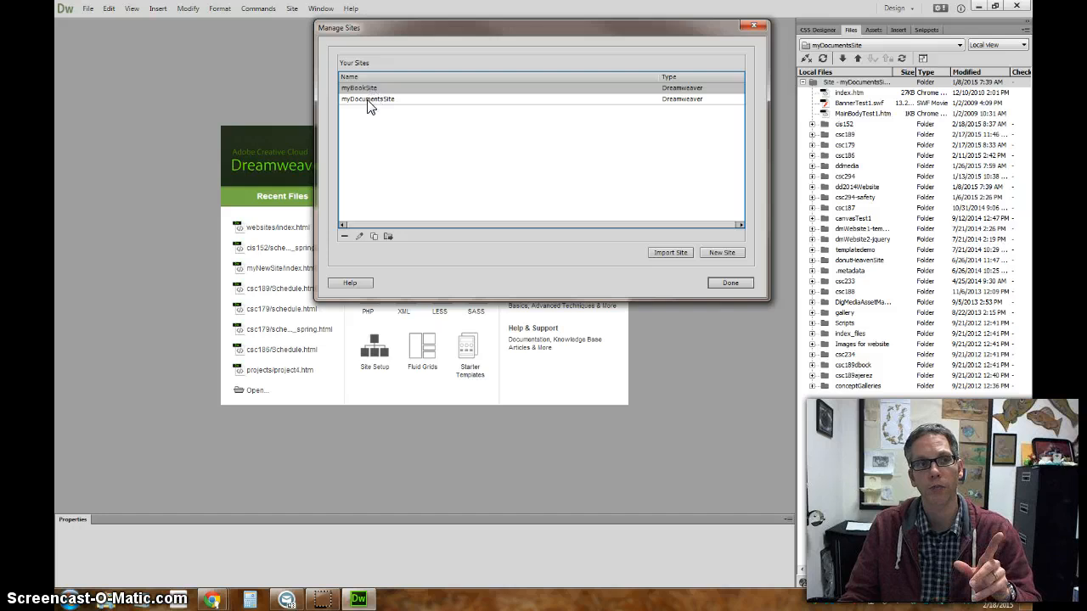
{"action": "left_click", "coordinate": [367, 100]}
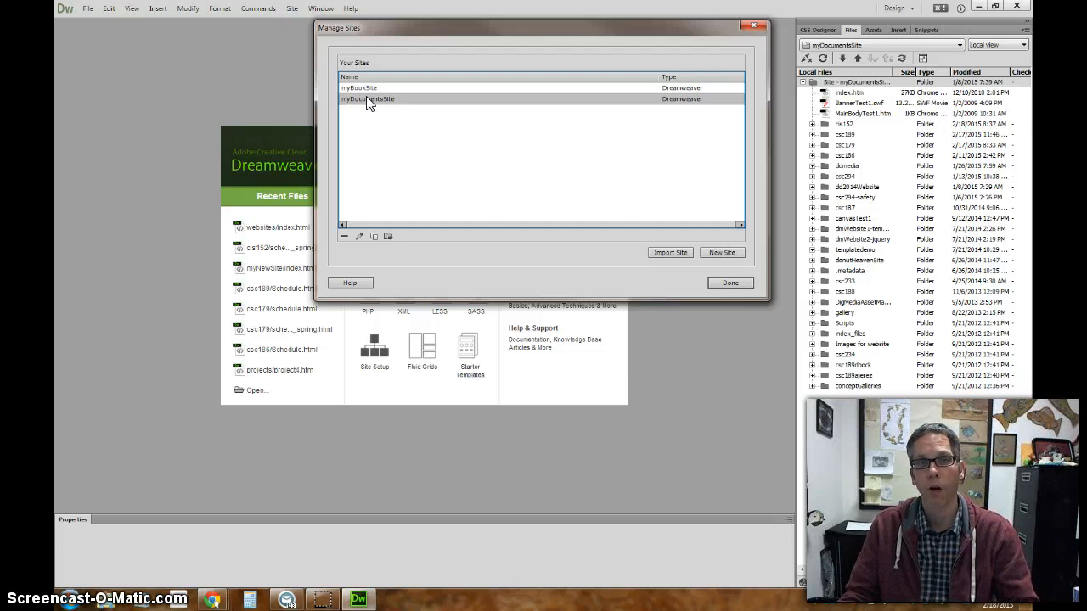
{"action": "left_click", "coordinate": [728, 284]}
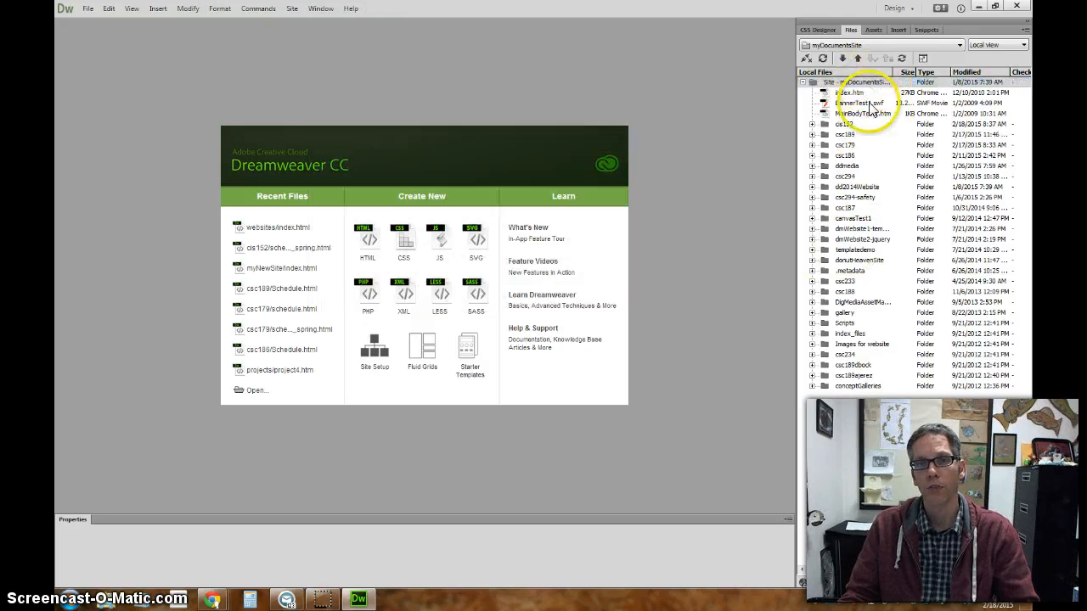
Step: Show the local files of myDocumentsSite and look over its course folders, such as cis152 and csc189
{"action": "left_click", "coordinate": [845, 46]}
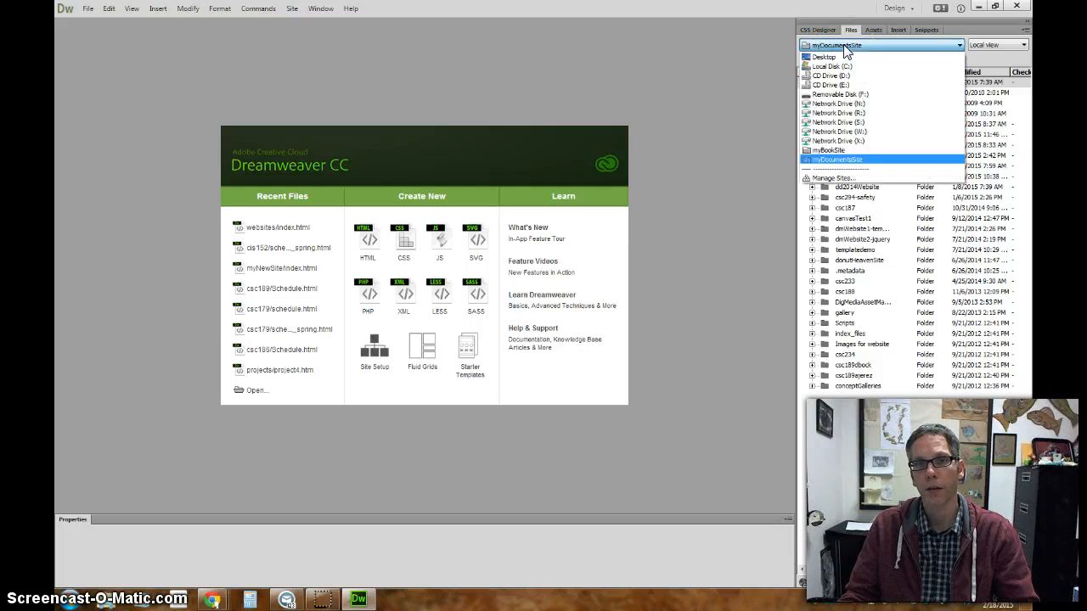
{"action": "left_click", "coordinate": [840, 161]}
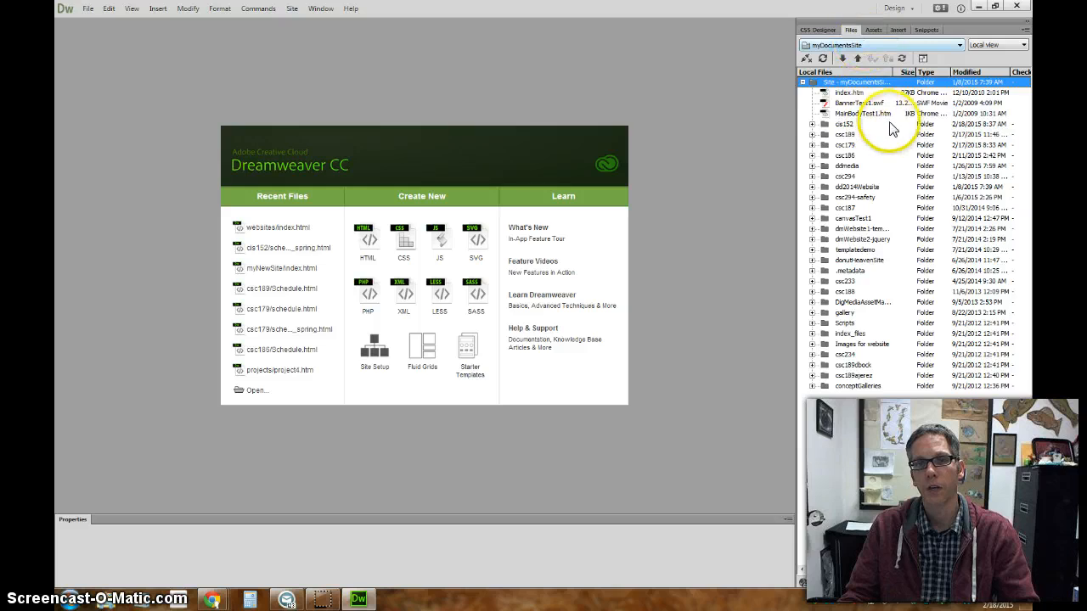
{"action": "left_click", "coordinate": [843, 125]}
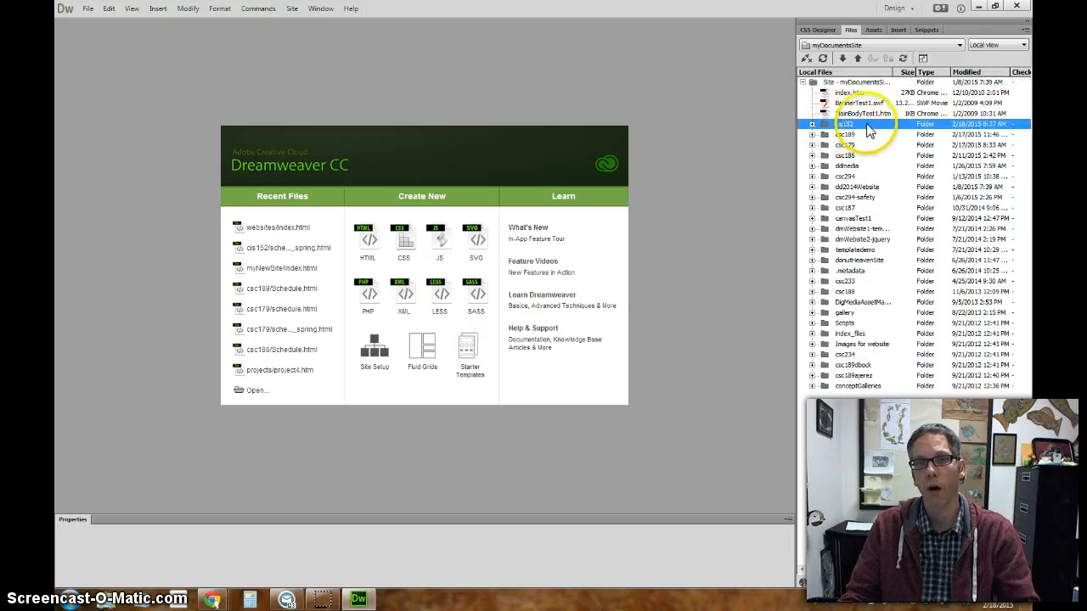
{"action": "left_click", "coordinate": [840, 135]}
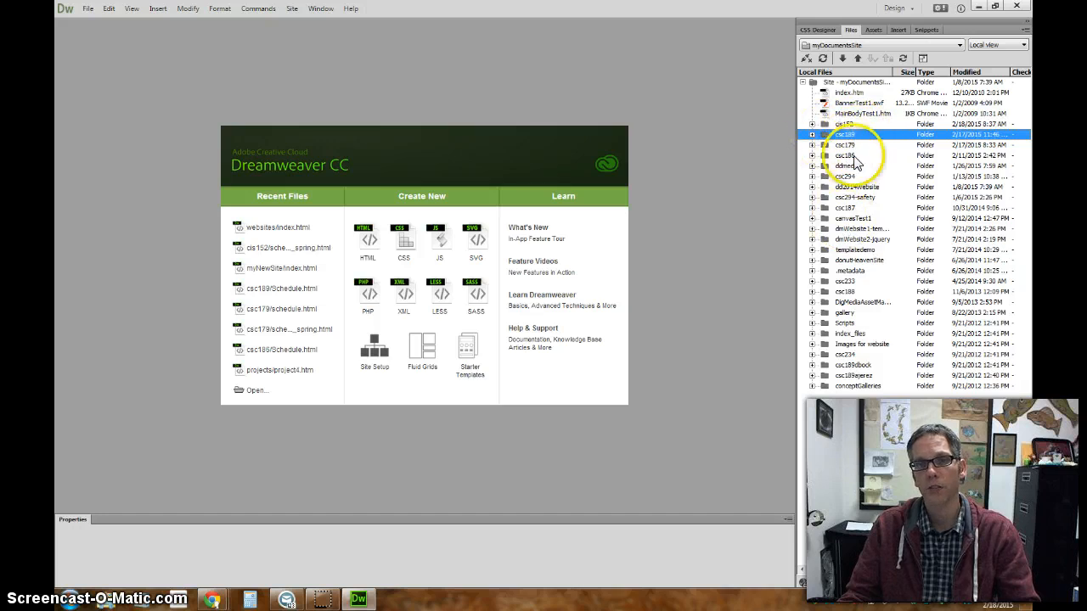
{"action": "left_click", "coordinate": [862, 125]}
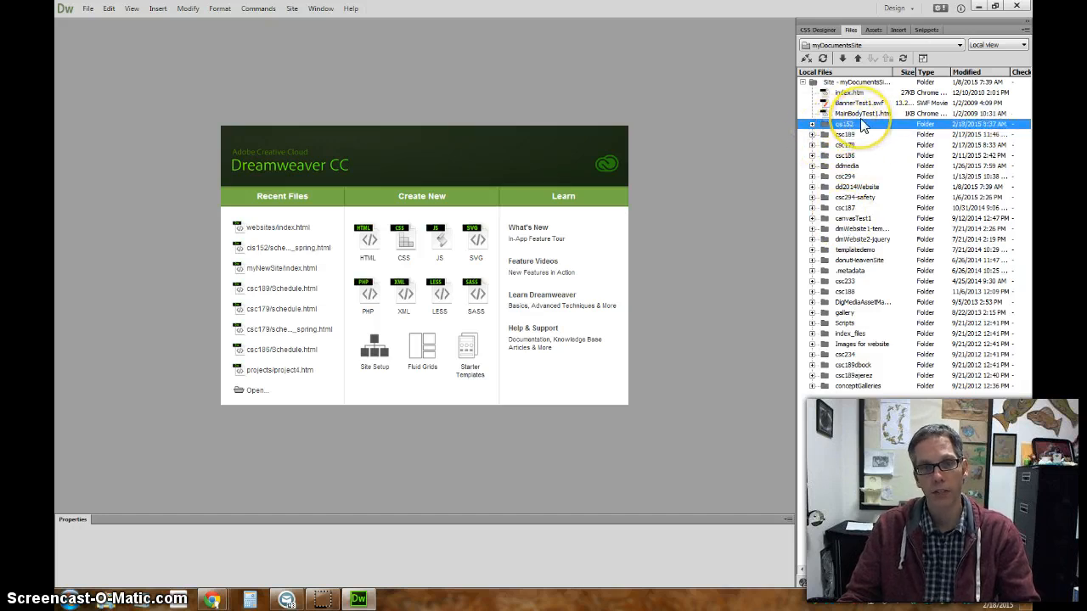
Step: Examine the pages inside the cis152 folder, collapse the folder again and narrow the file list
{"action": "left_click", "coordinate": [812, 124]}
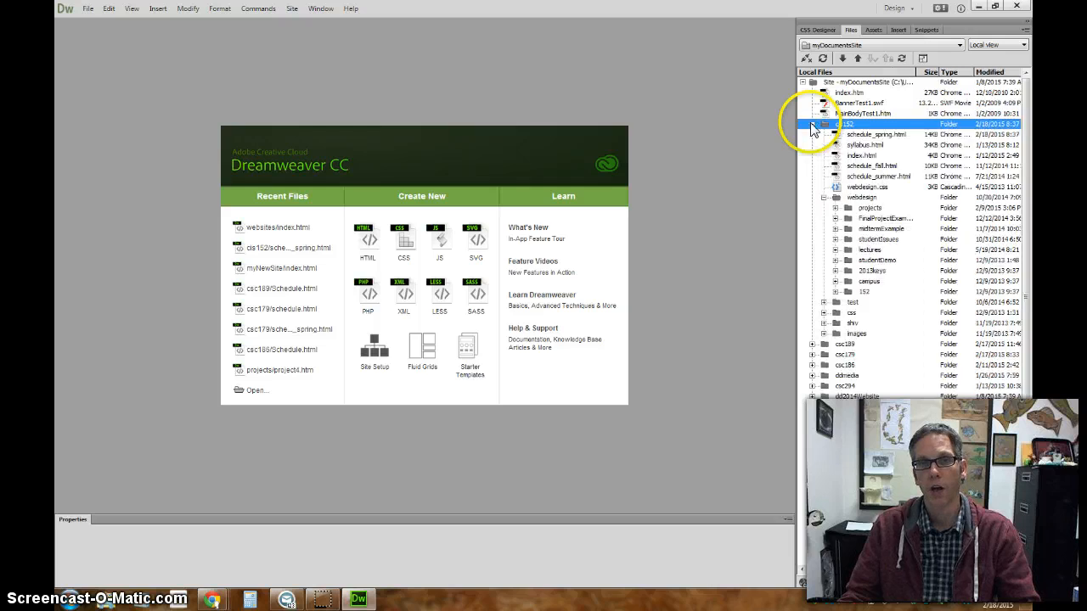
{"action": "left_click", "coordinate": [862, 135]}
{"action": "left_click", "coordinate": [859, 146]}
{"action": "left_click", "coordinate": [861, 156]}
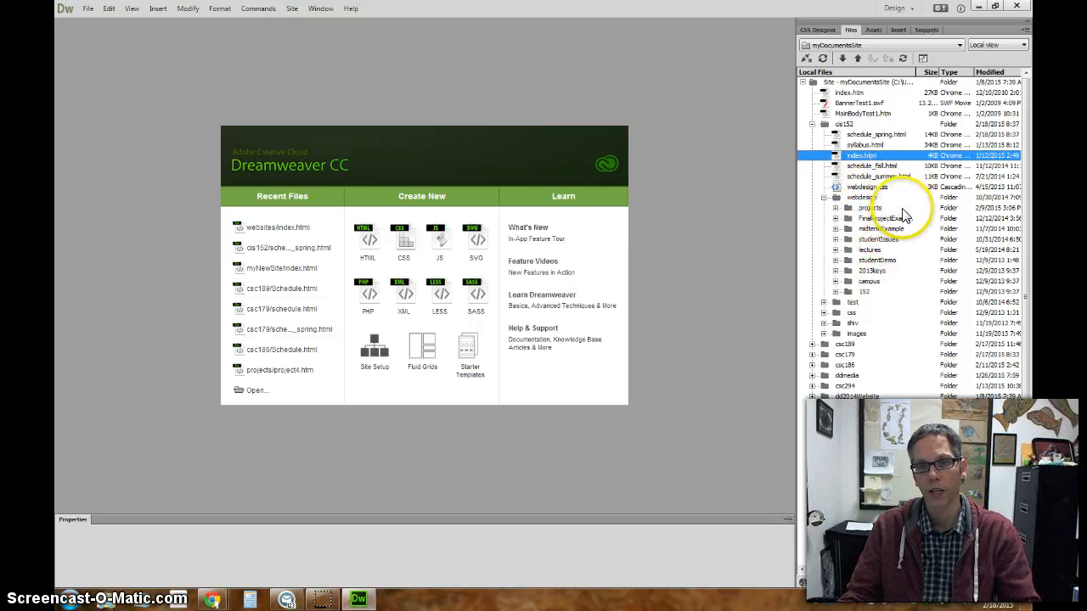
{"action": "left_click", "coordinate": [813, 124]}
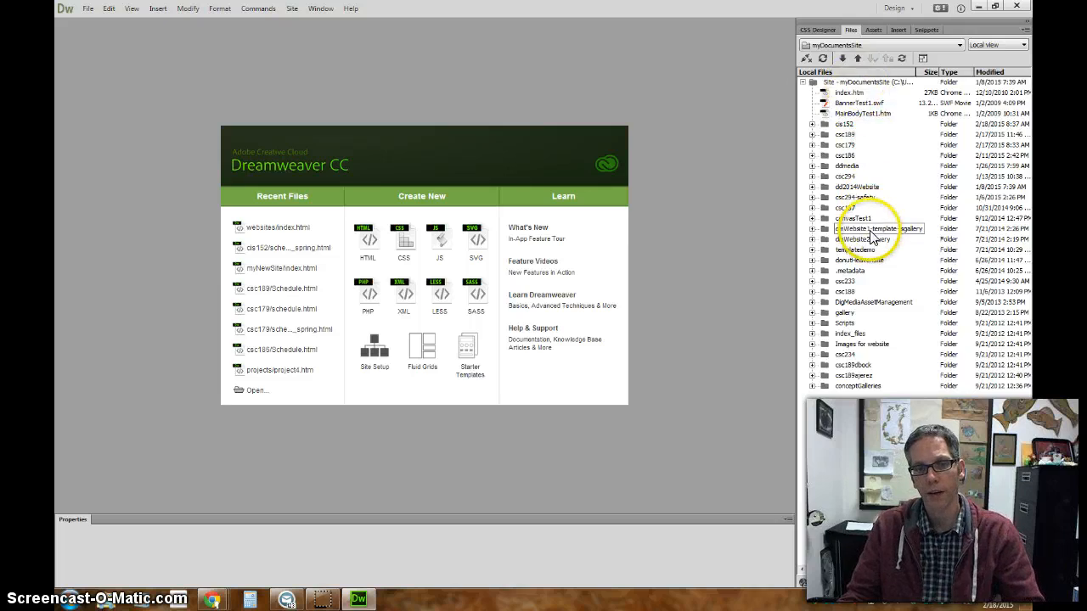
{"action": "left_click_drag", "start_coordinate": [795, 444], "coordinate": [885, 432]}
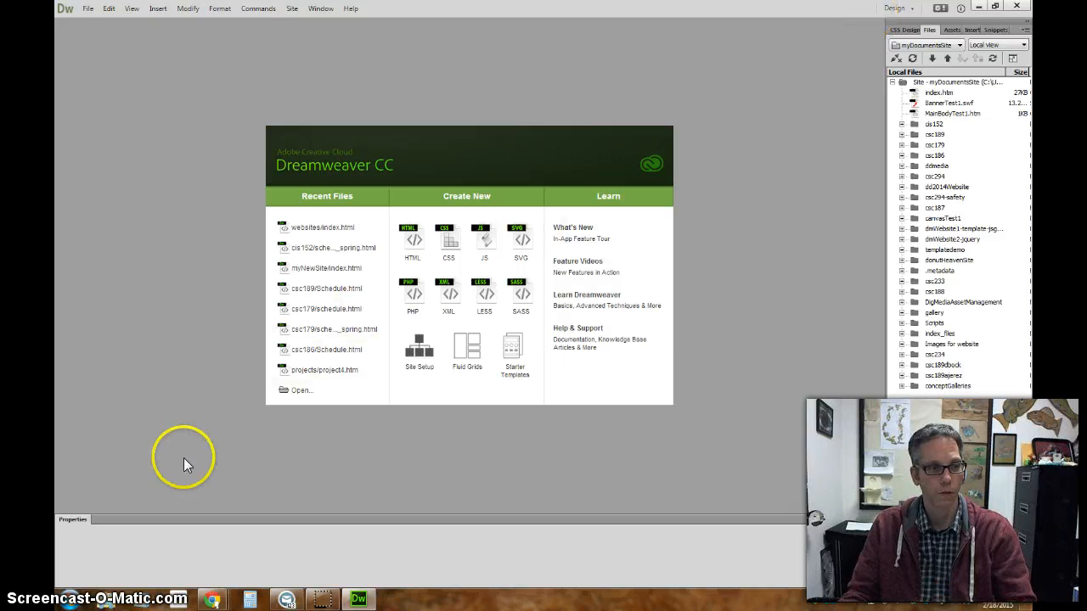
Step: Switch to Windows Explorer, create a folder named myMainWebsiteFolder in the Documents library, and return to Dreamweaver
{"action": "left_click", "coordinate": [106, 601]}
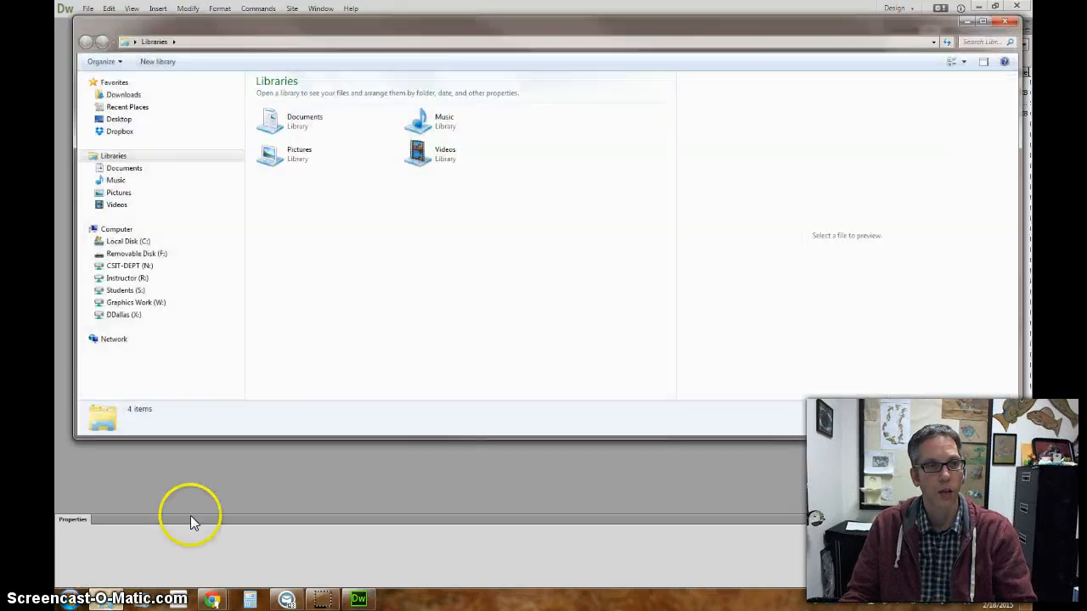
{"action": "double_click", "coordinate": [313, 119]}
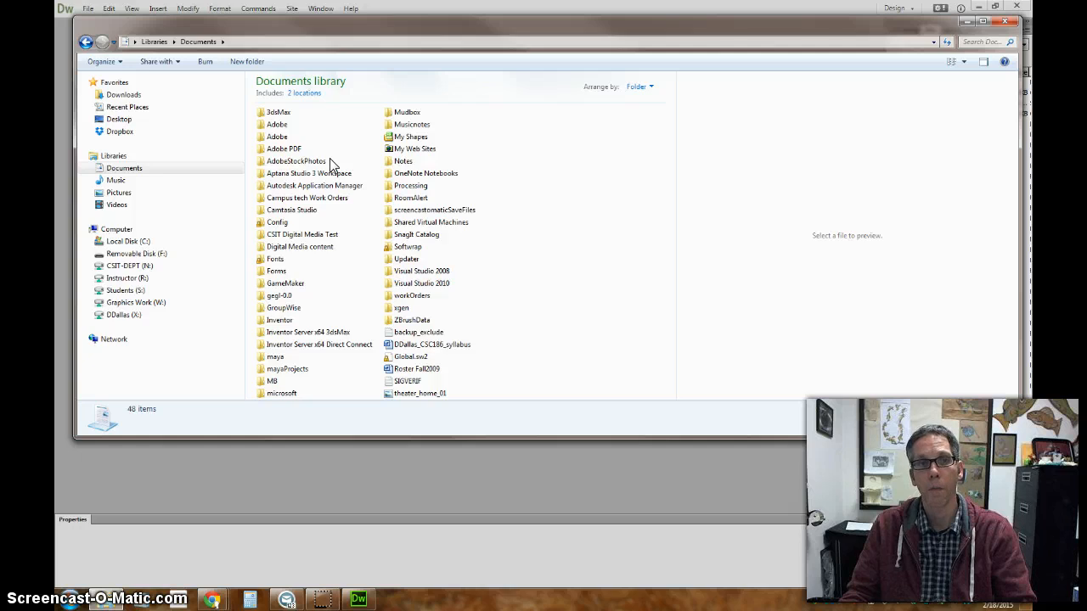
{"action": "left_click", "coordinate": [247, 61]}
{"action": "type", "text": "m"}
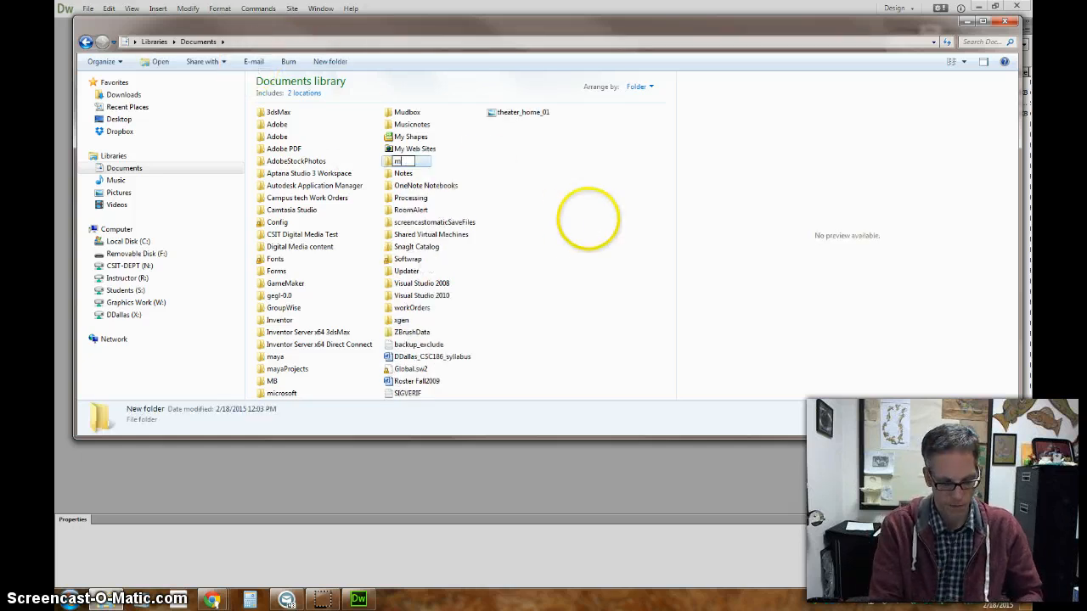
{"action": "type", "text": "yMainWe"}
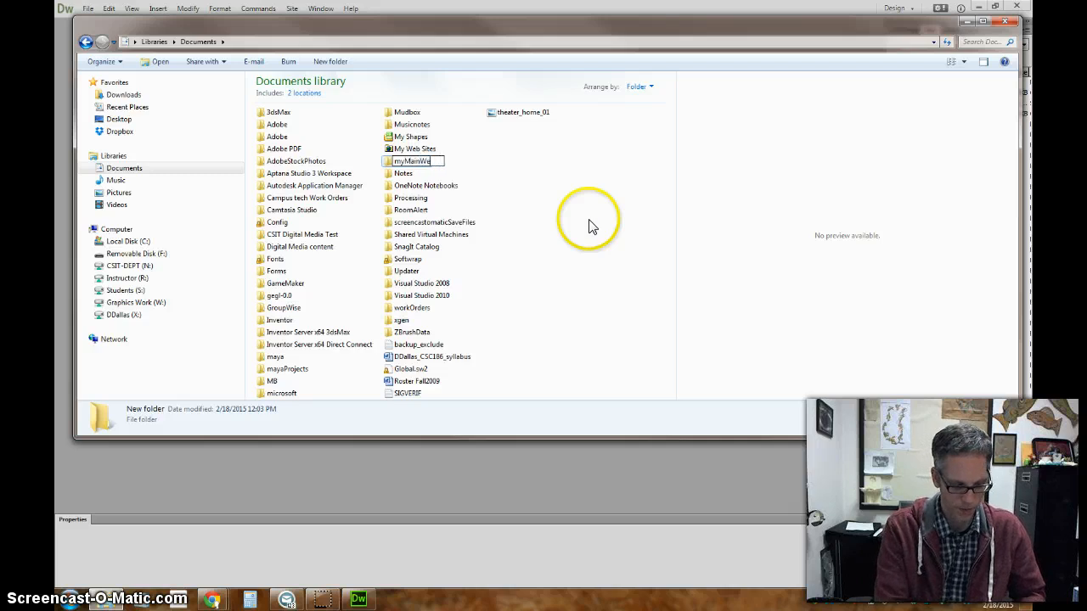
{"action": "type", "text": "bsiteFolder"}
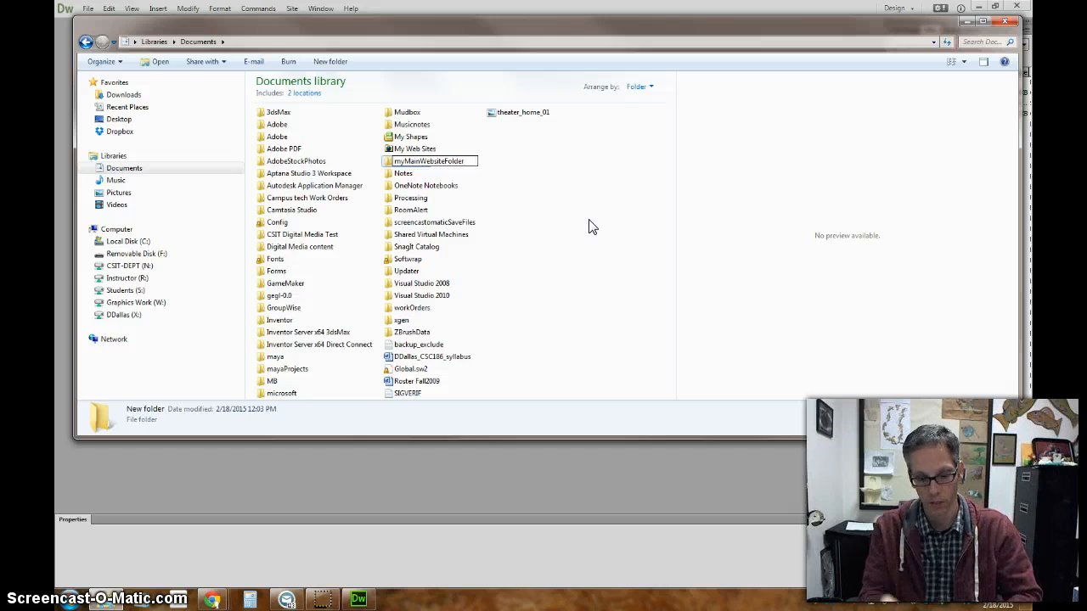
{"action": "key", "text": "Return"}
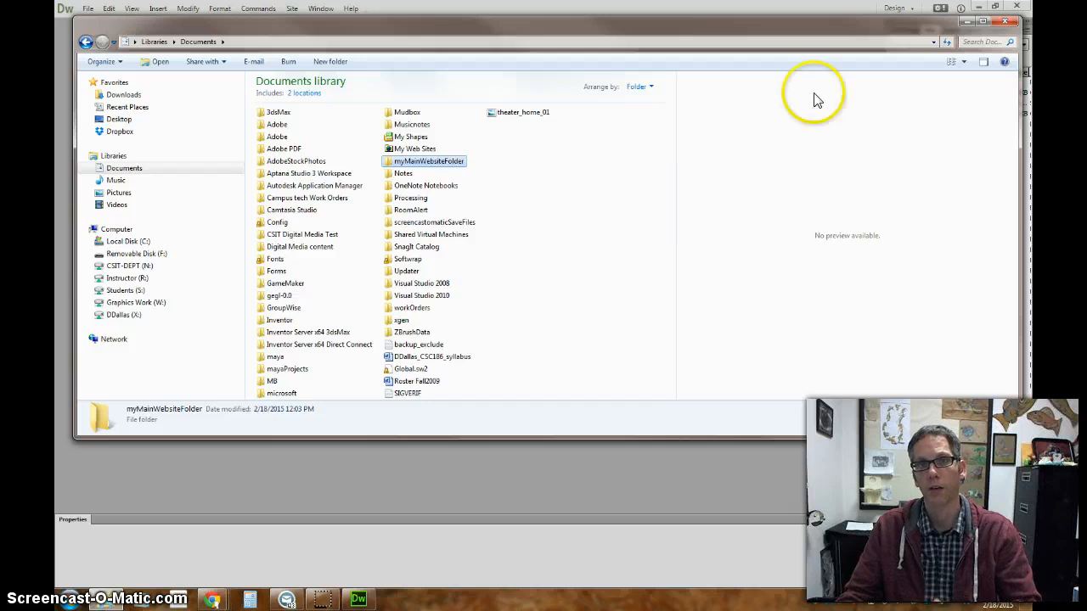
{"action": "left_click", "coordinate": [969, 20]}
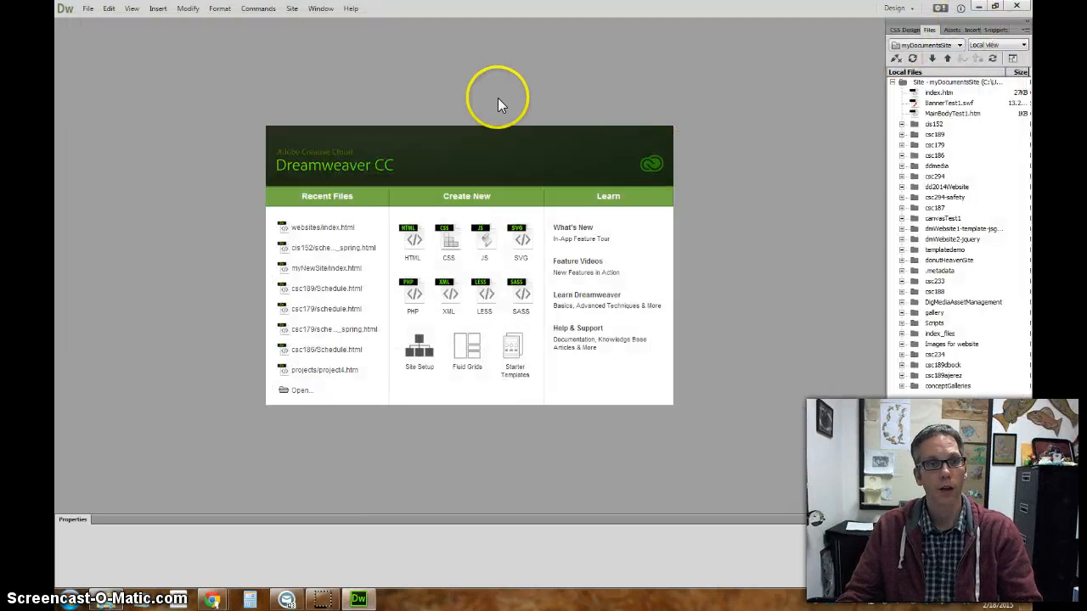
Step: Start defining a new site and name it MyDocumentsWebsites
{"action": "left_click", "coordinate": [291, 8]}
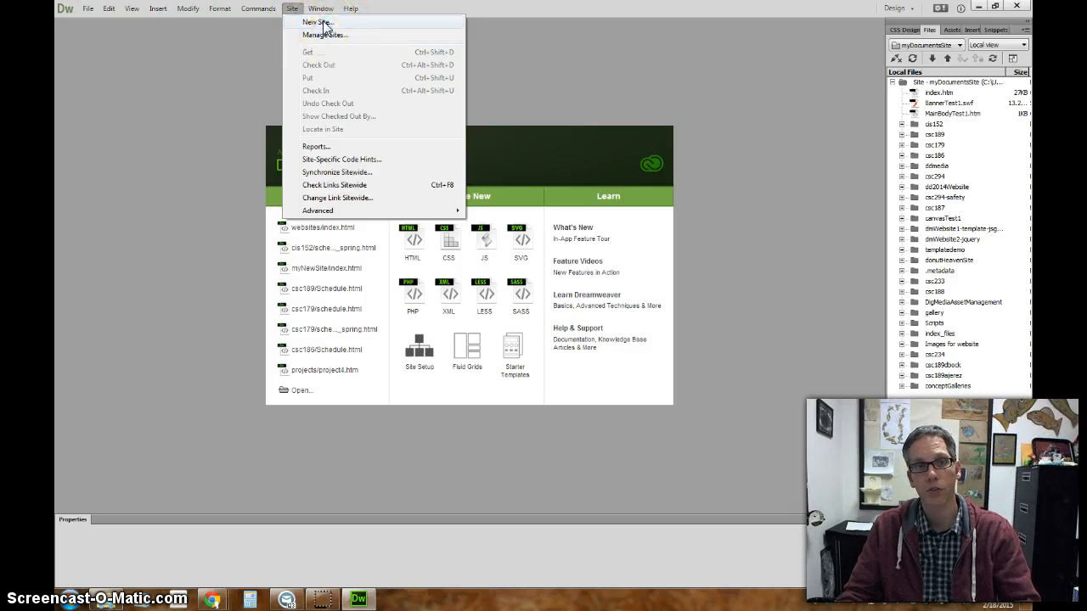
{"action": "left_click", "coordinate": [316, 22]}
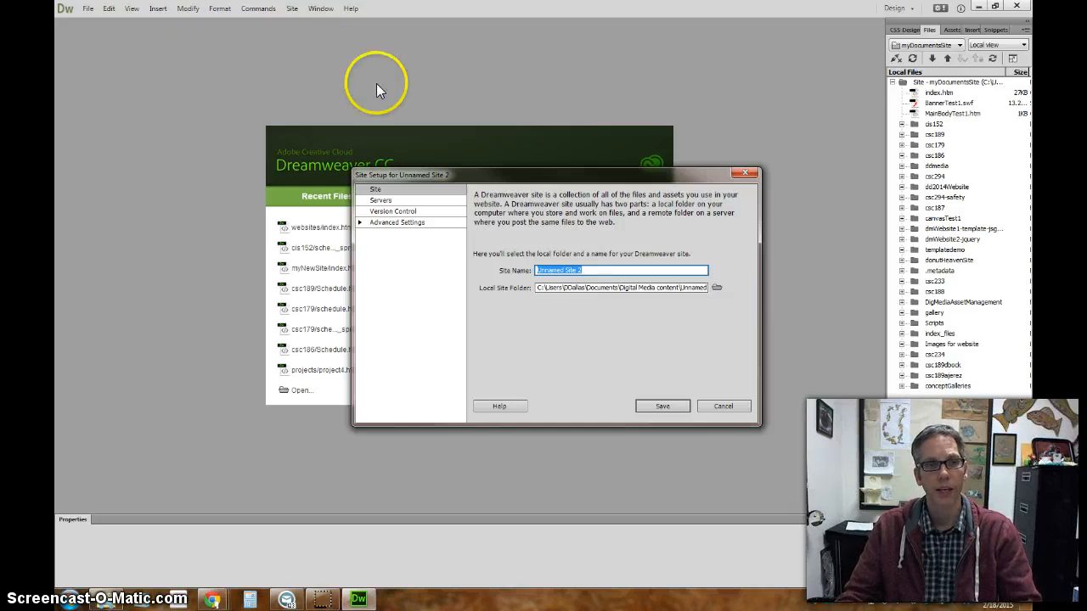
{"action": "left_click", "coordinate": [591, 270]}
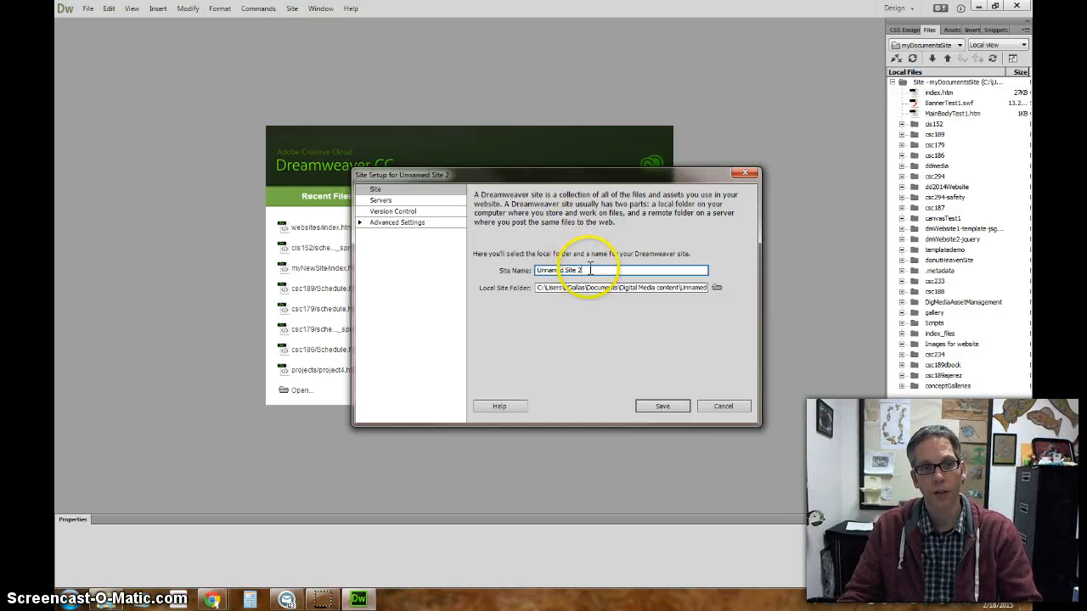
{"action": "left_click_drag", "start_coordinate": [590, 270], "coordinate": [521, 271]}
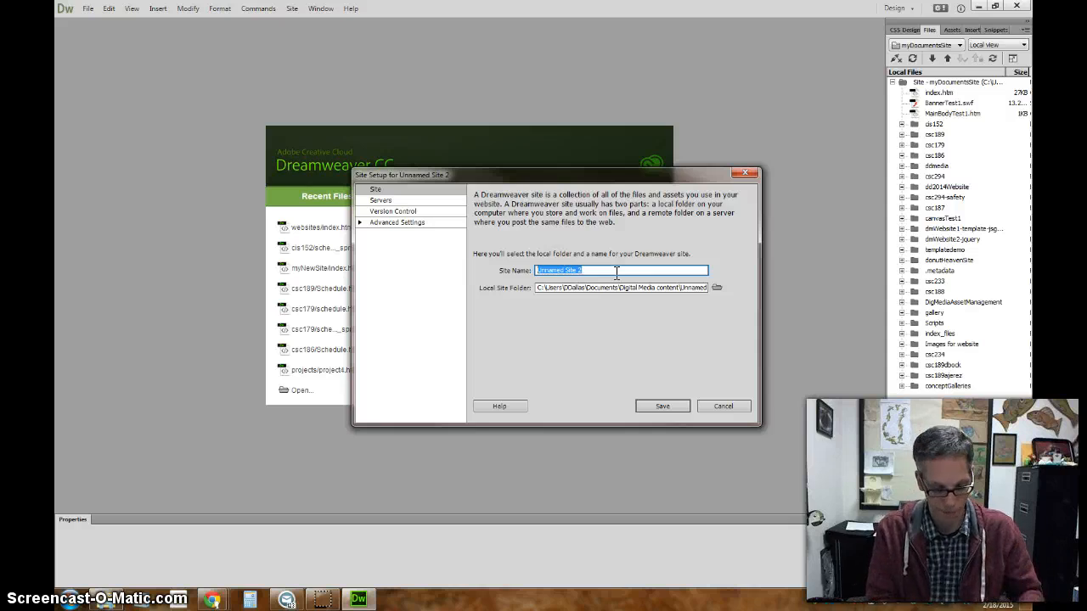
{"action": "type", "text": "MyWe"}
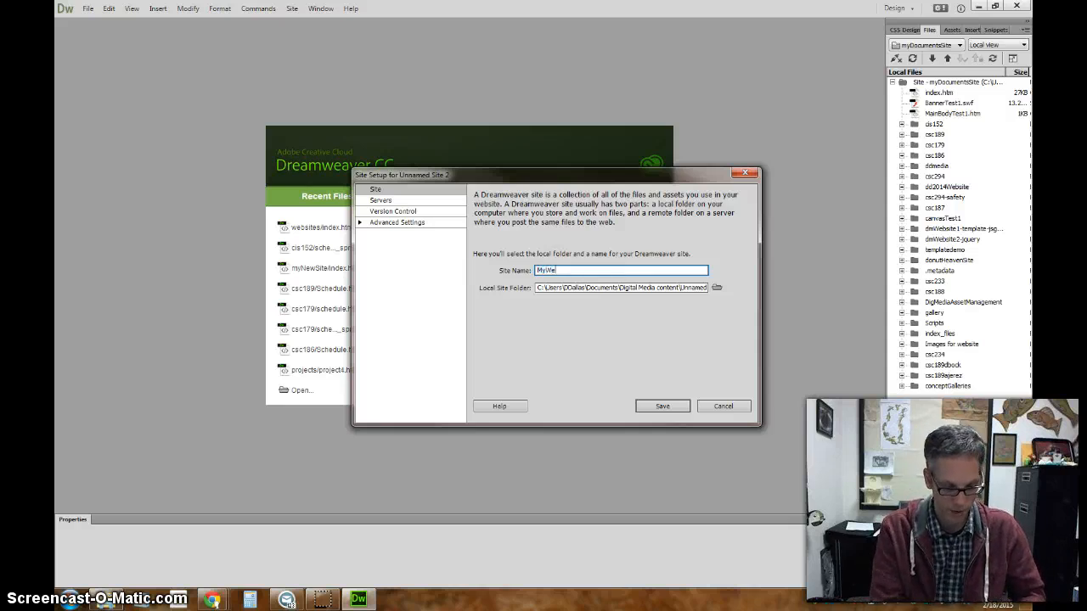
{"action": "type", "text": "bsites"}
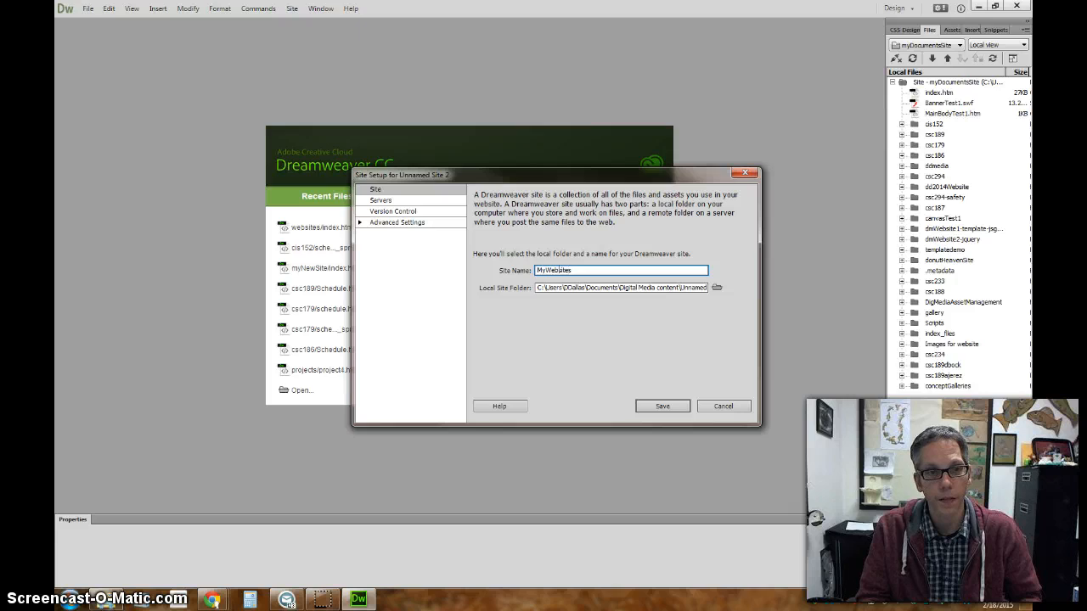
{"action": "type", "text": "DocumentsWeb"}
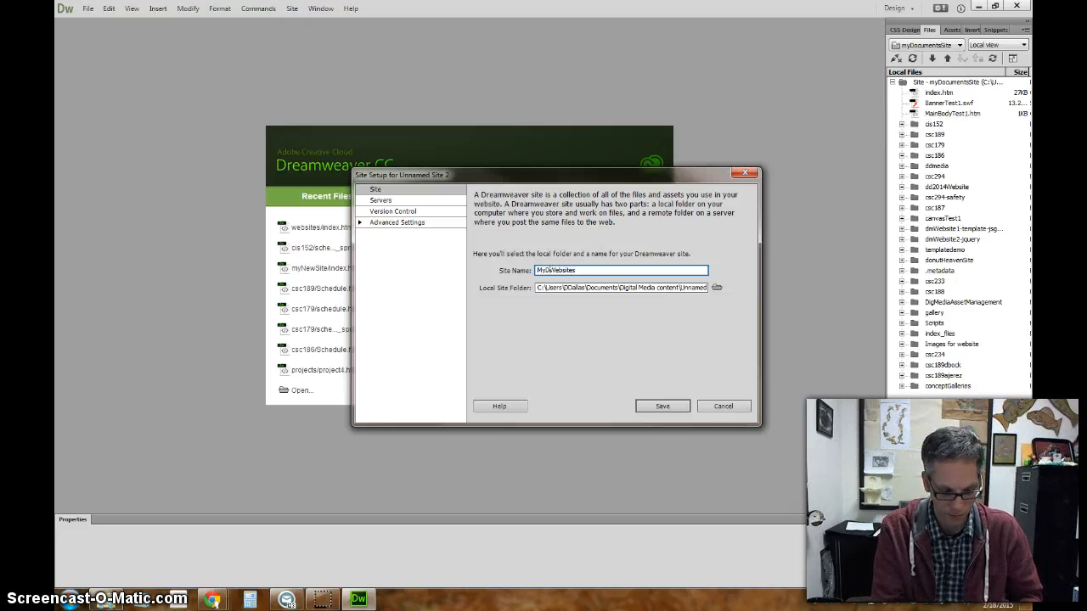
{"action": "type", "text": "s"}
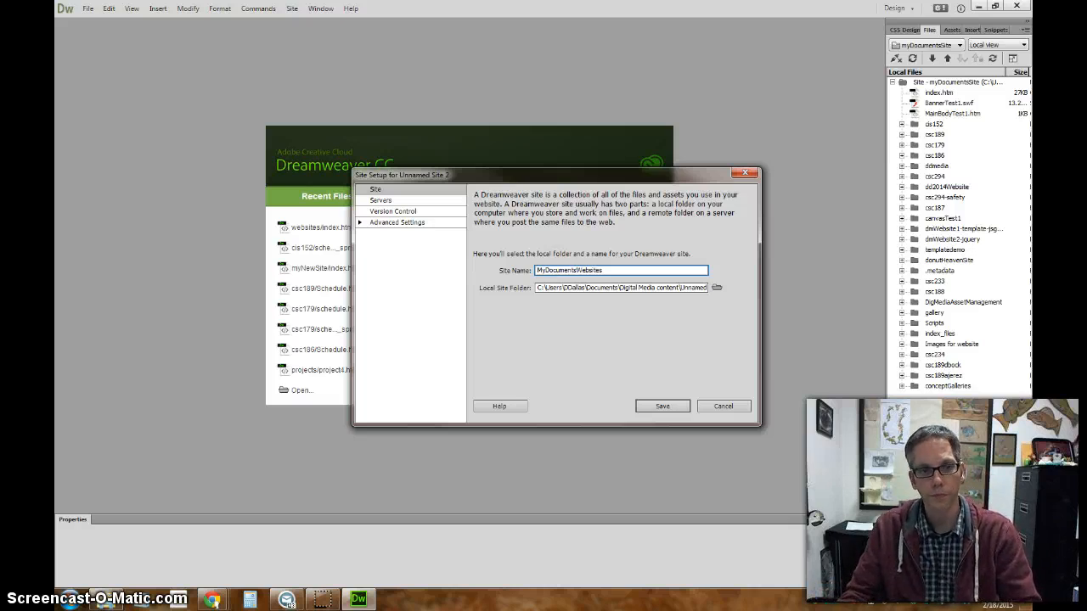
Step: Set the local site folder to myMainWebsiteFolder in Documents and save the site definition
{"action": "left_click", "coordinate": [716, 288]}
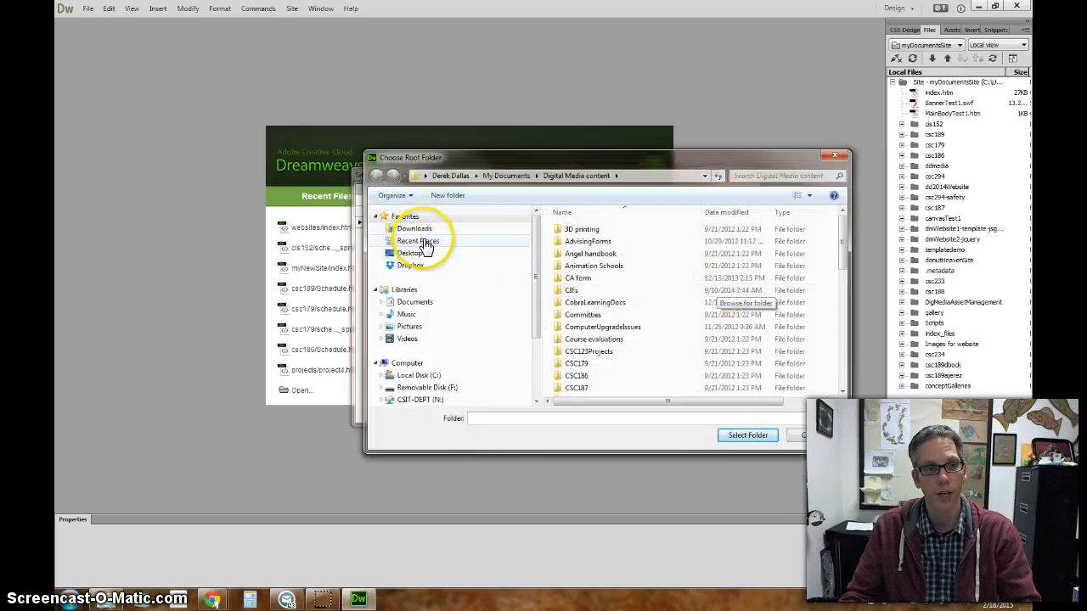
{"action": "left_click", "coordinate": [425, 303]}
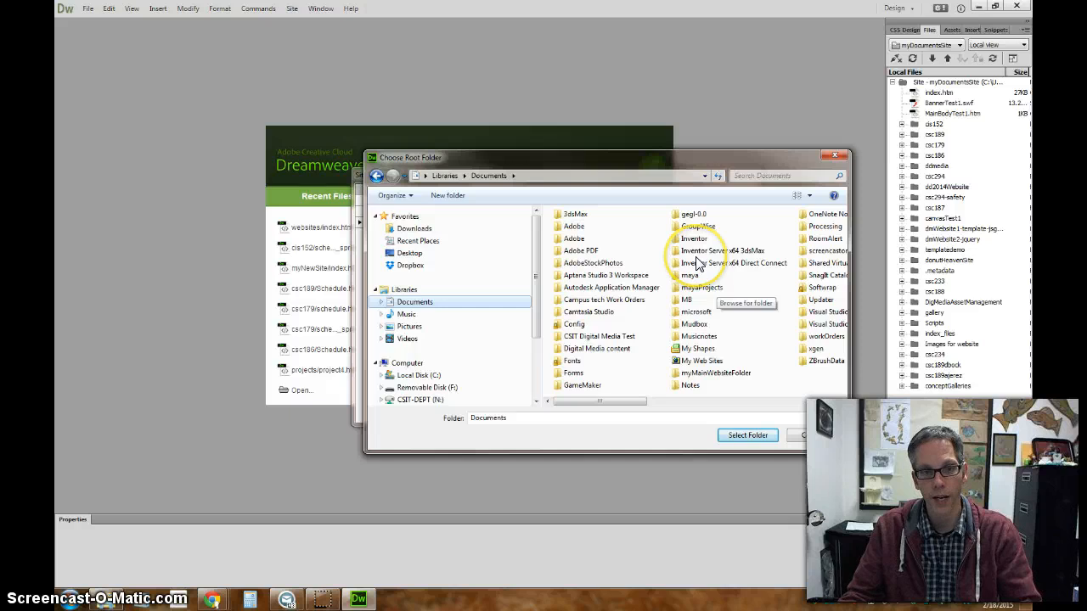
{"action": "double_click", "coordinate": [726, 374]}
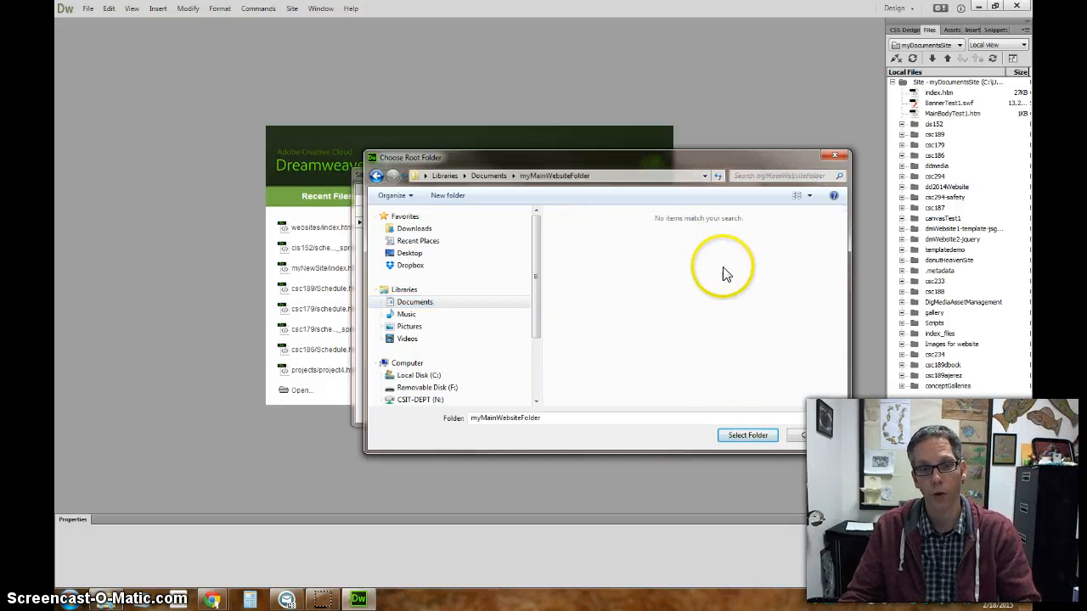
{"action": "left_click", "coordinate": [747, 435]}
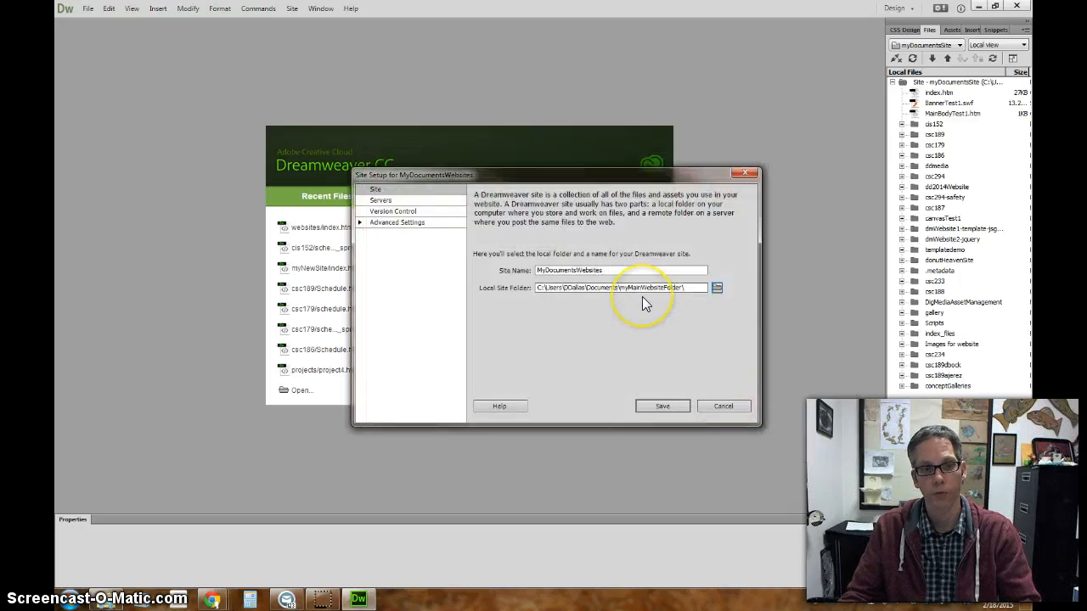
{"action": "left_click", "coordinate": [663, 406]}
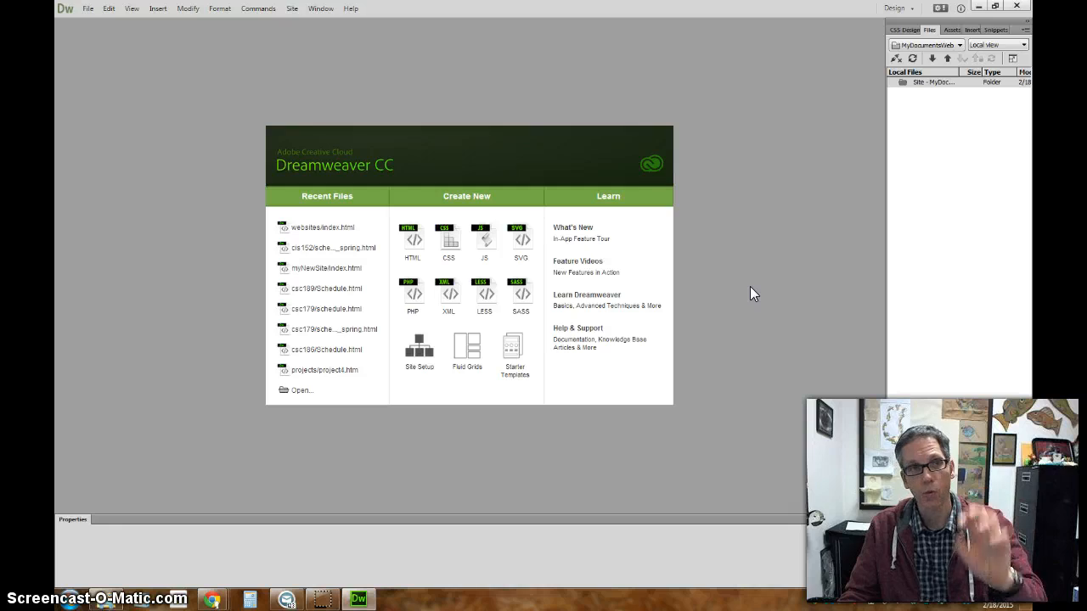
Step: Show the desktop with the Dreamweaver shortcut and return to Dreamweaver
{"action": "left_click", "coordinate": [290, 10]}
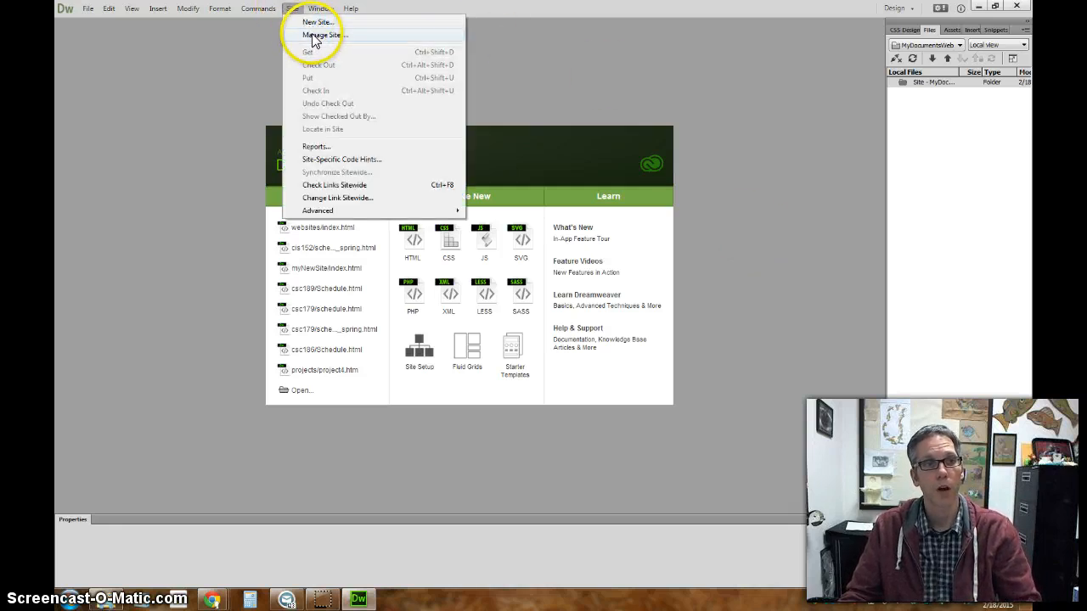
{"action": "left_click", "coordinate": [611, 97]}
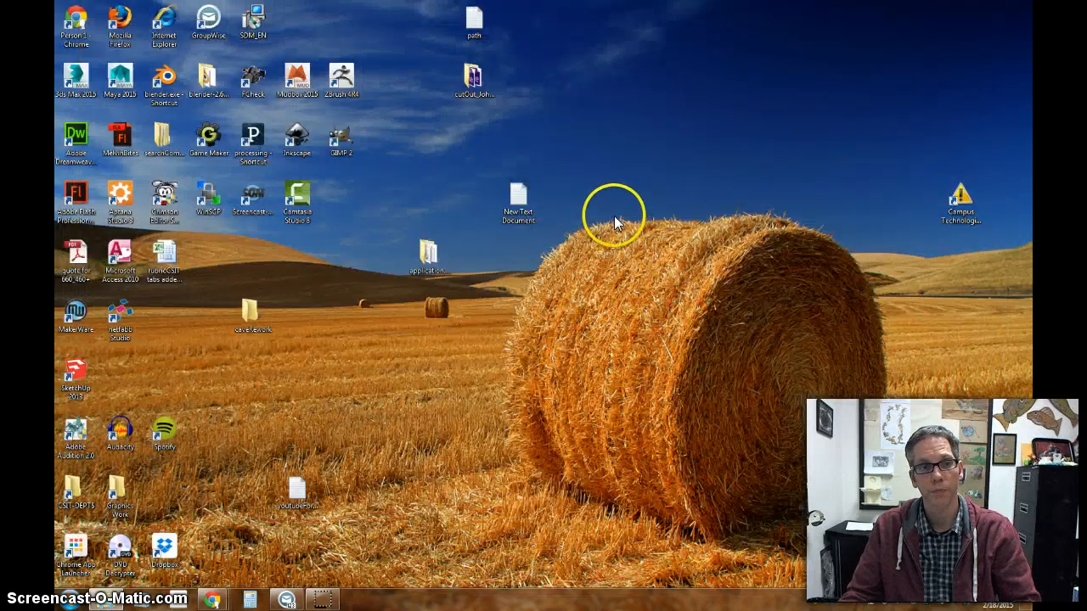
{"action": "left_click", "coordinate": [75, 134]}
{"action": "double_click", "coordinate": [76, 137]}
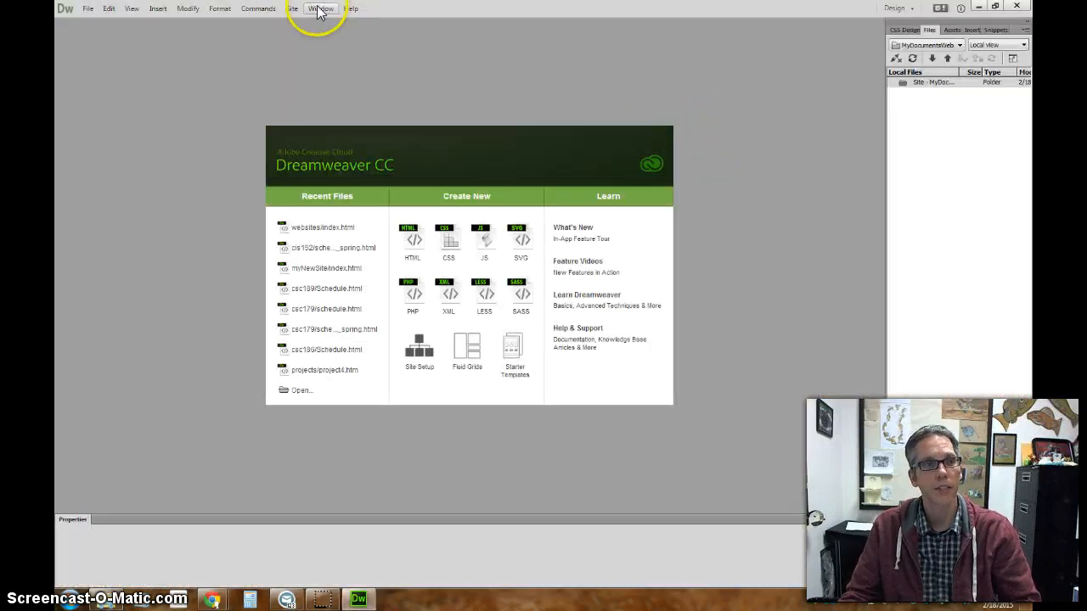
Step: Review the list of managed sites, select MyDocumentsWebsites in it, and close the list
{"action": "left_click", "coordinate": [292, 8]}
{"action": "left_click", "coordinate": [309, 32]}
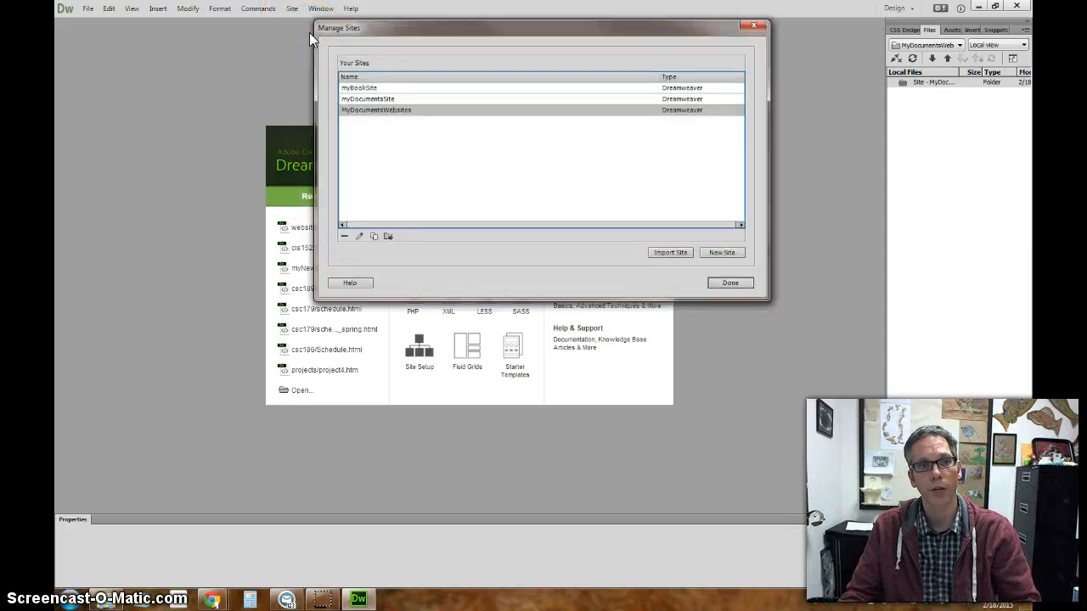
{"action": "left_click", "coordinate": [498, 153]}
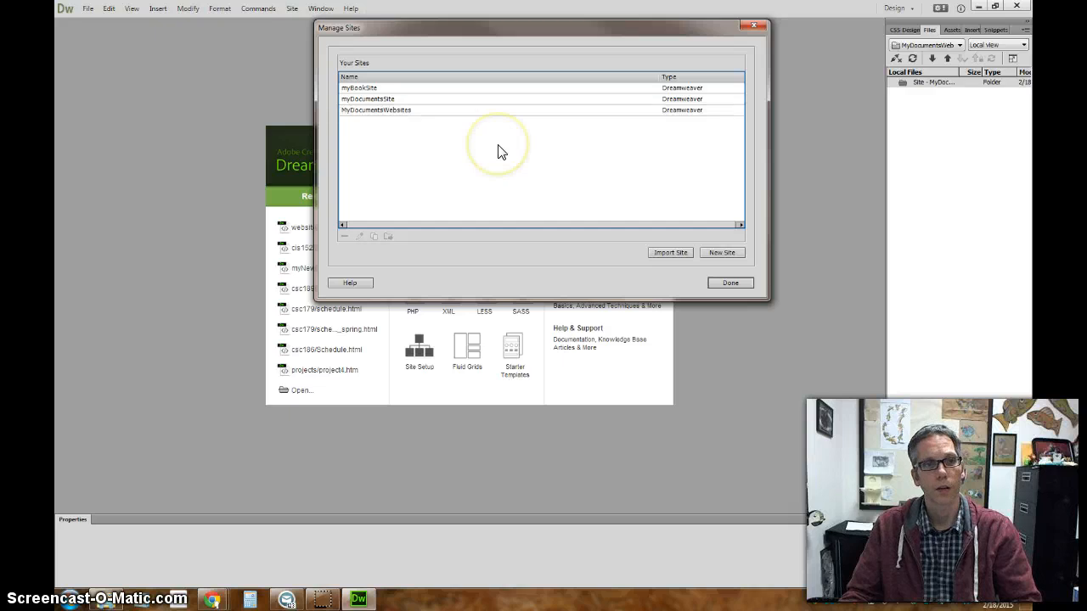
{"action": "left_click", "coordinate": [375, 111]}
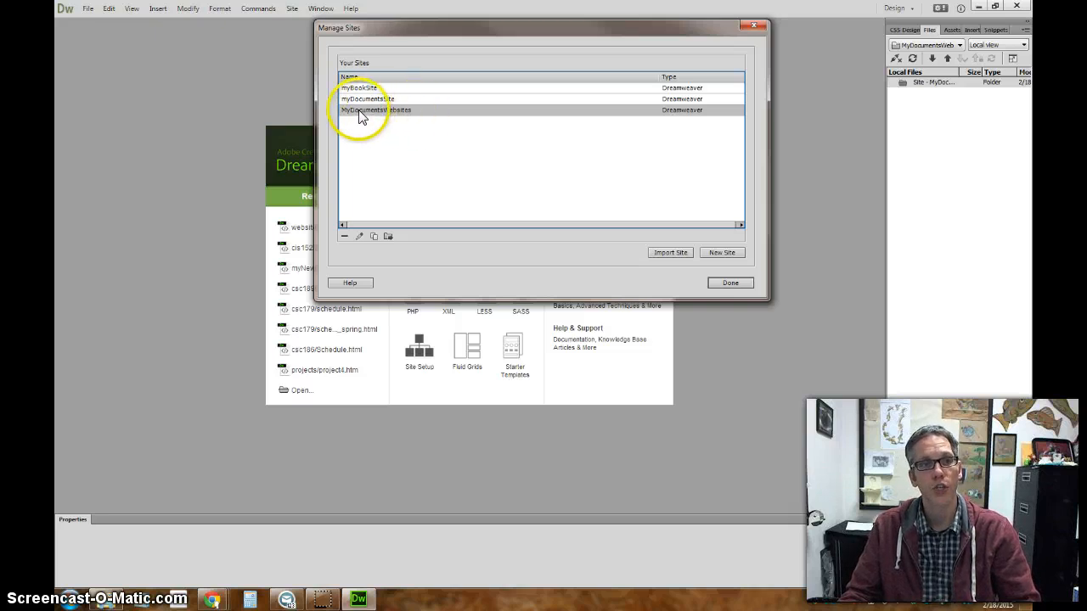
{"action": "left_click", "coordinate": [732, 282]}
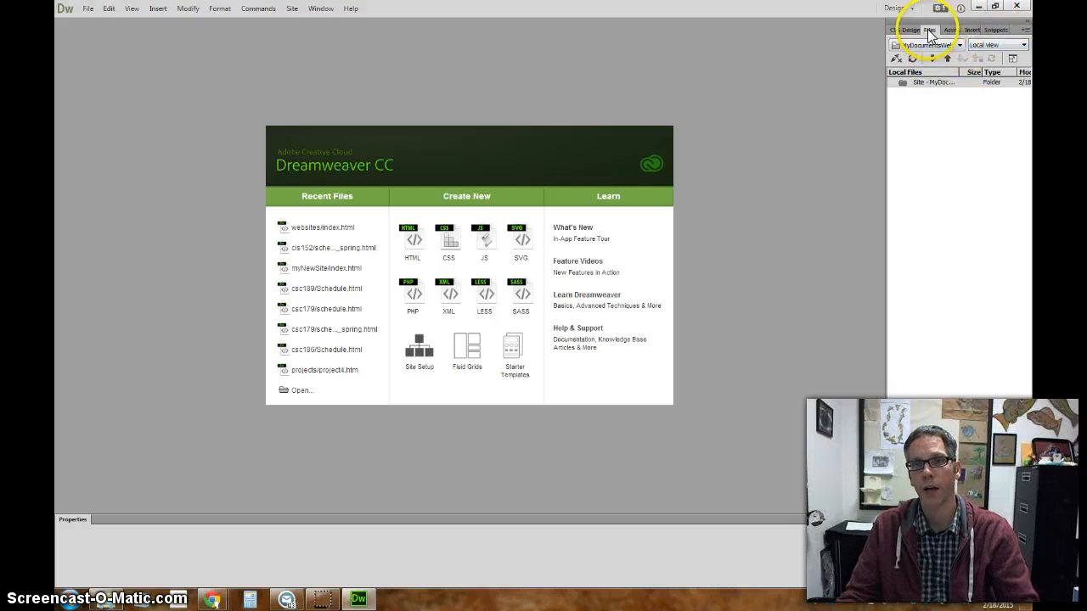
Step: Compare the file listings of myDocumentsSite and MyDocumentsWebsites, ending with MyDocumentsWebsites as the active site
{"action": "left_click", "coordinate": [959, 45]}
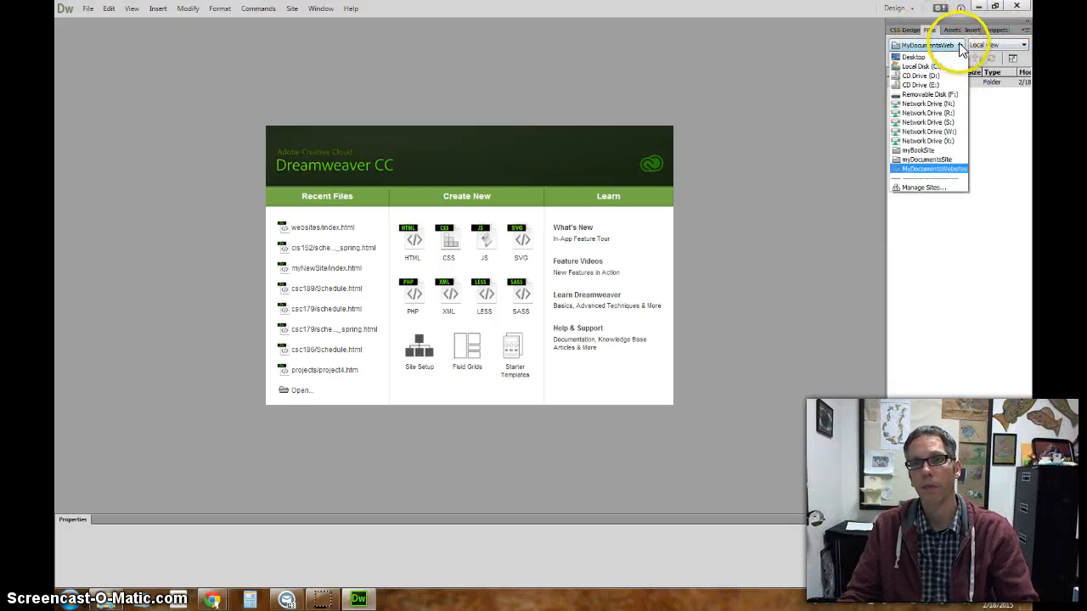
{"action": "left_click", "coordinate": [929, 170]}
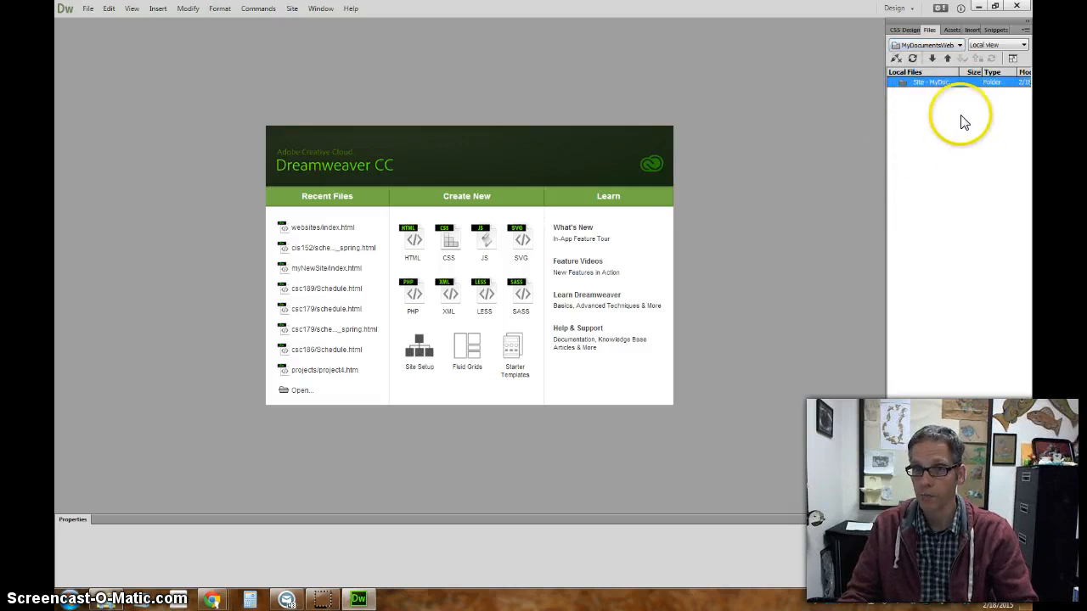
{"action": "left_click", "coordinate": [961, 46]}
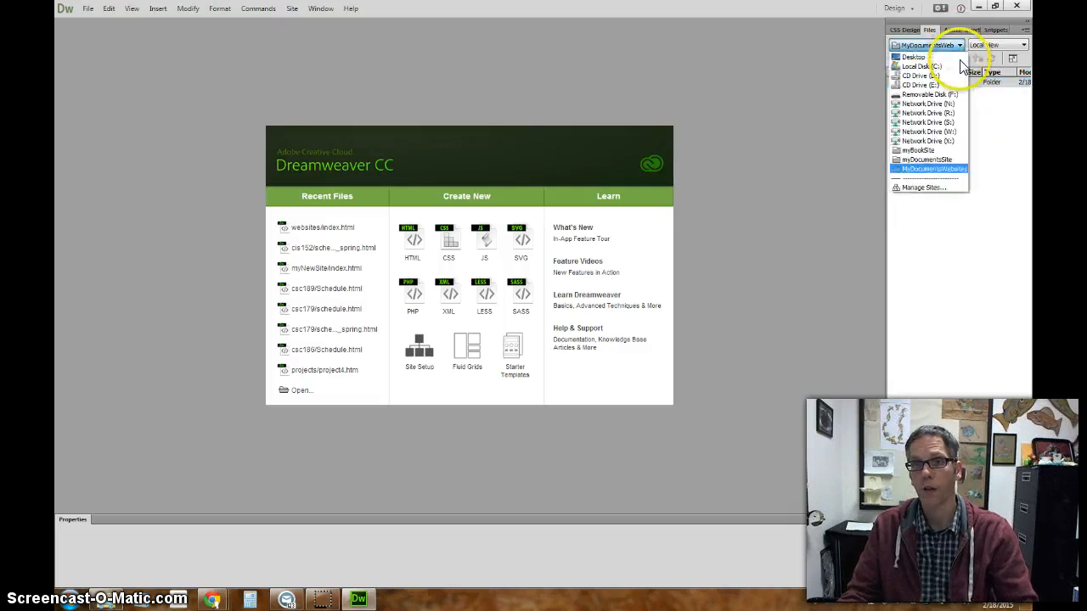
{"action": "left_click", "coordinate": [949, 166]}
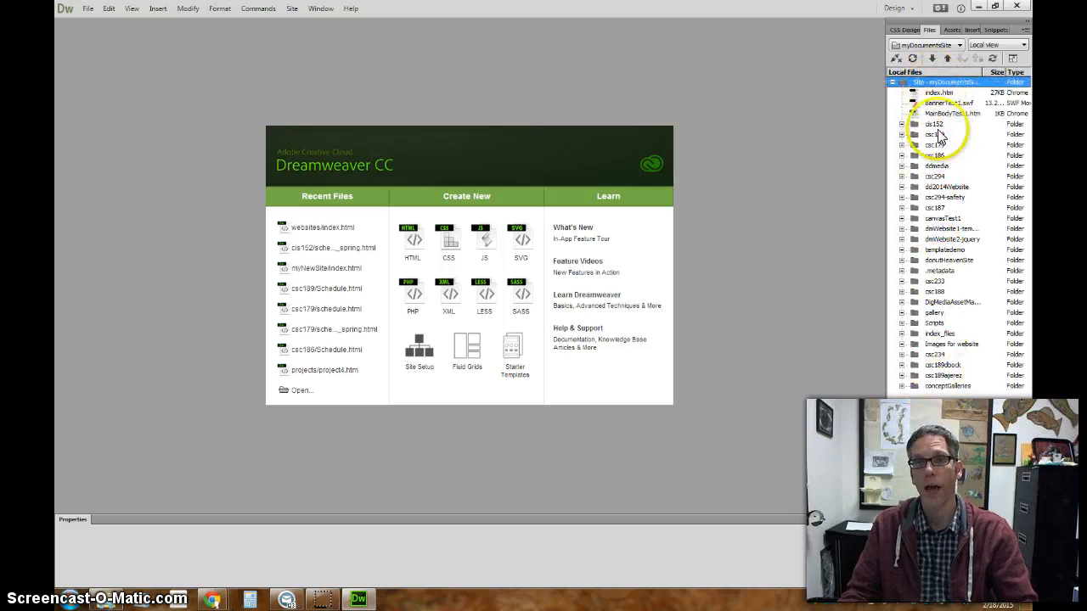
{"action": "left_click", "coordinate": [960, 45]}
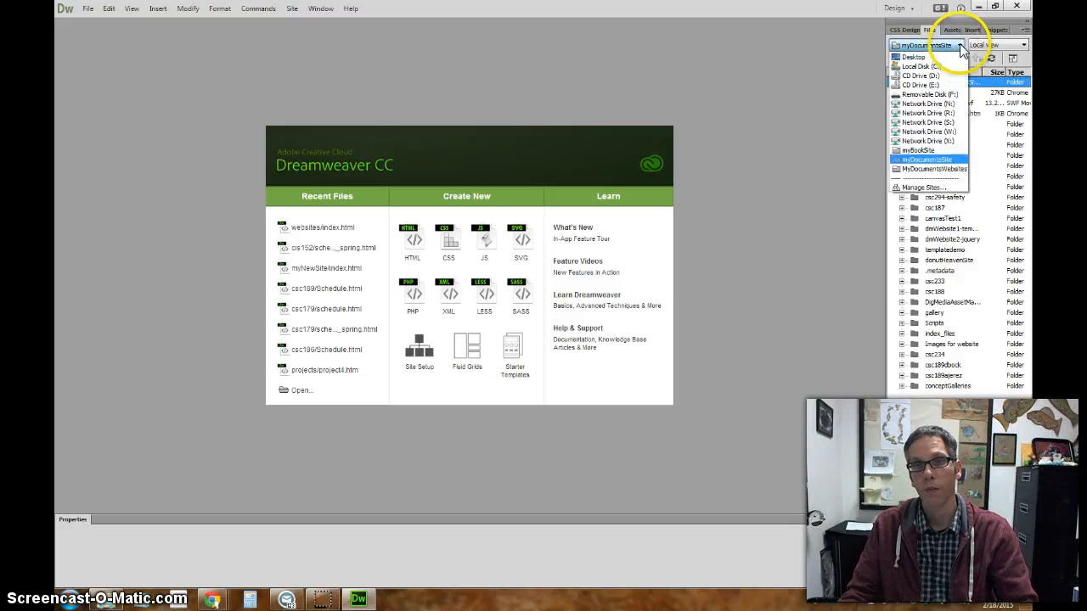
{"action": "left_click", "coordinate": [945, 169]}
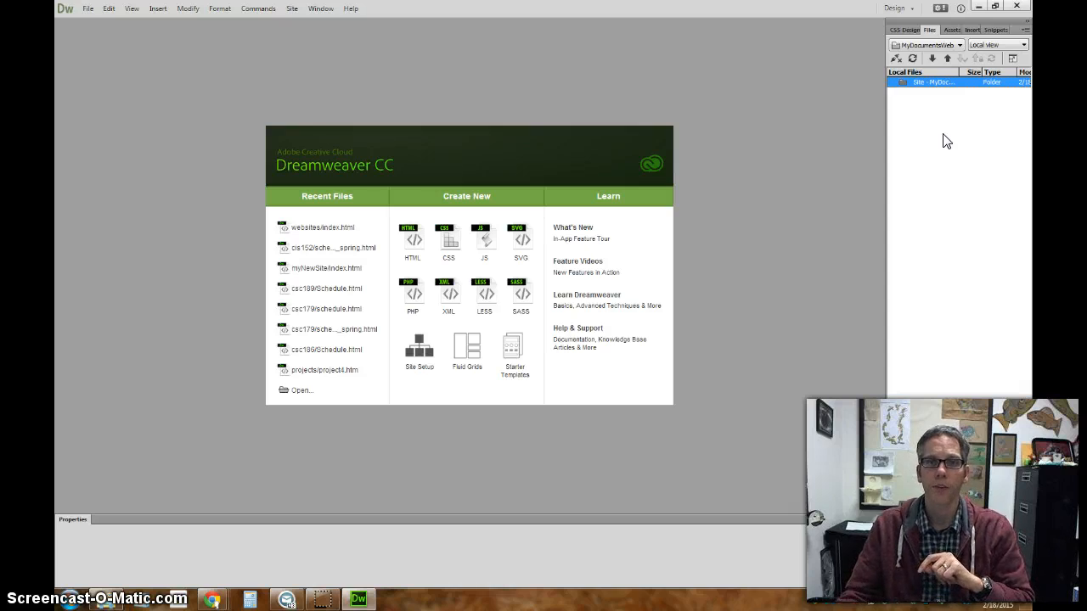
{"action": "left_click", "coordinate": [951, 148]}
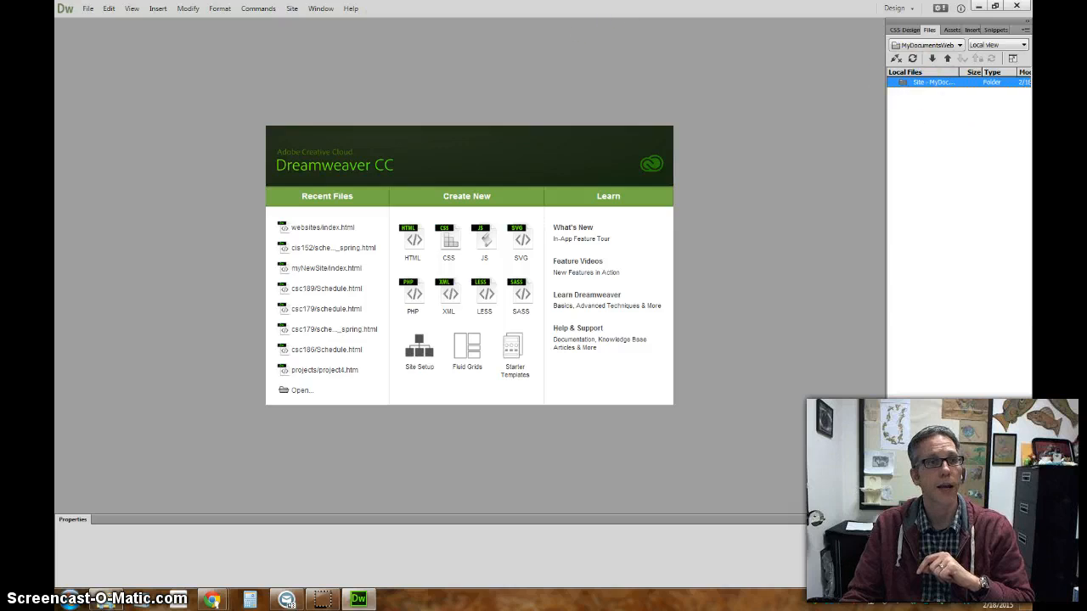
Step: Export the MyDocumentsWebsites site definition into myMainWebsiteFolder and close the site manager
{"action": "left_click", "coordinate": [293, 11]}
{"action": "left_click", "coordinate": [306, 34]}
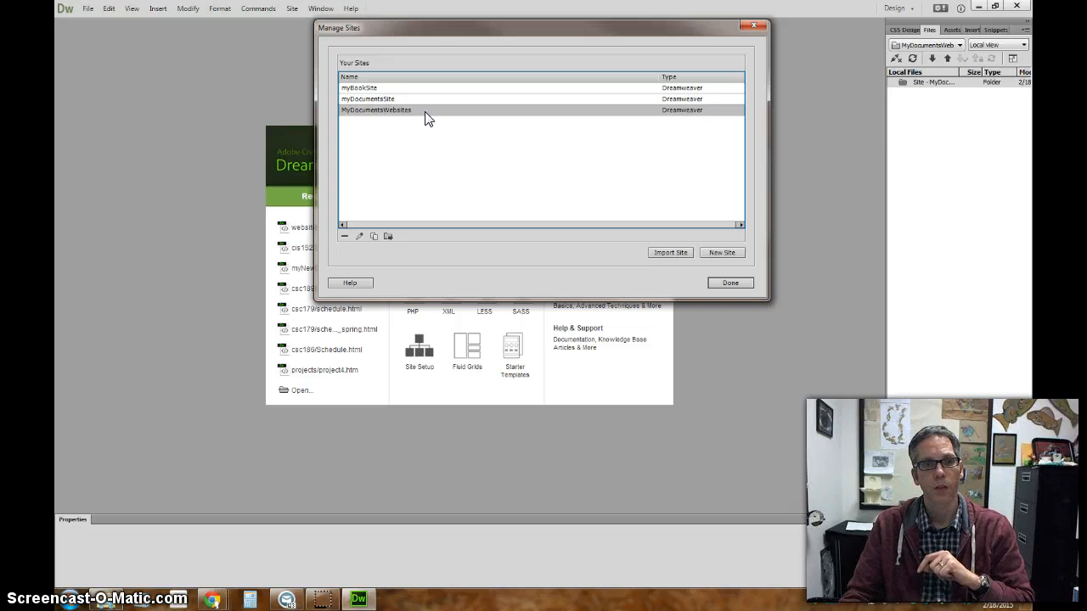
{"action": "left_click", "coordinate": [389, 237]}
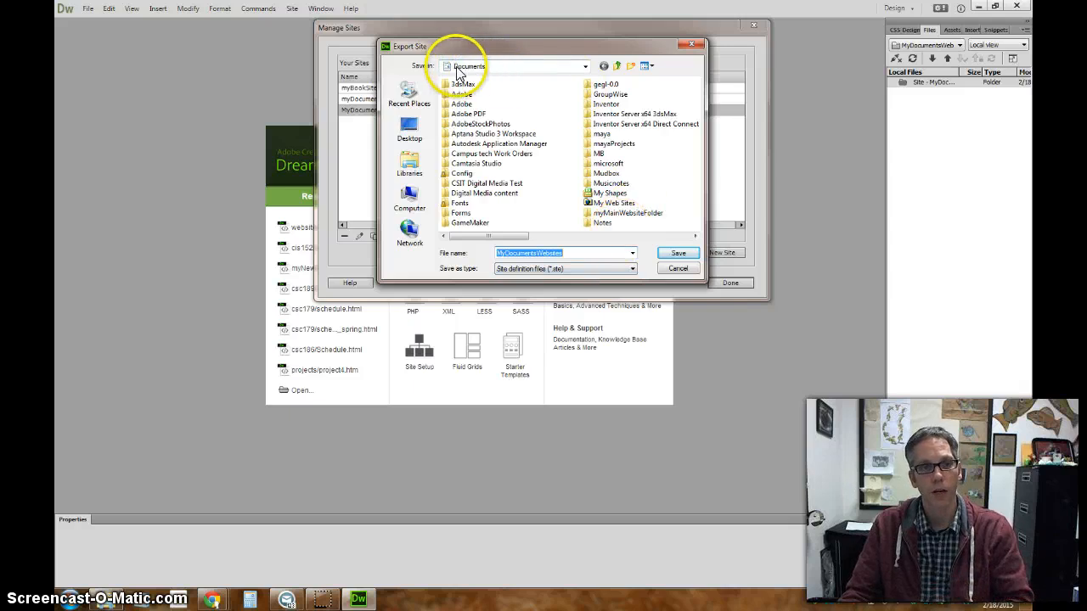
{"action": "double_click", "coordinate": [642, 214]}
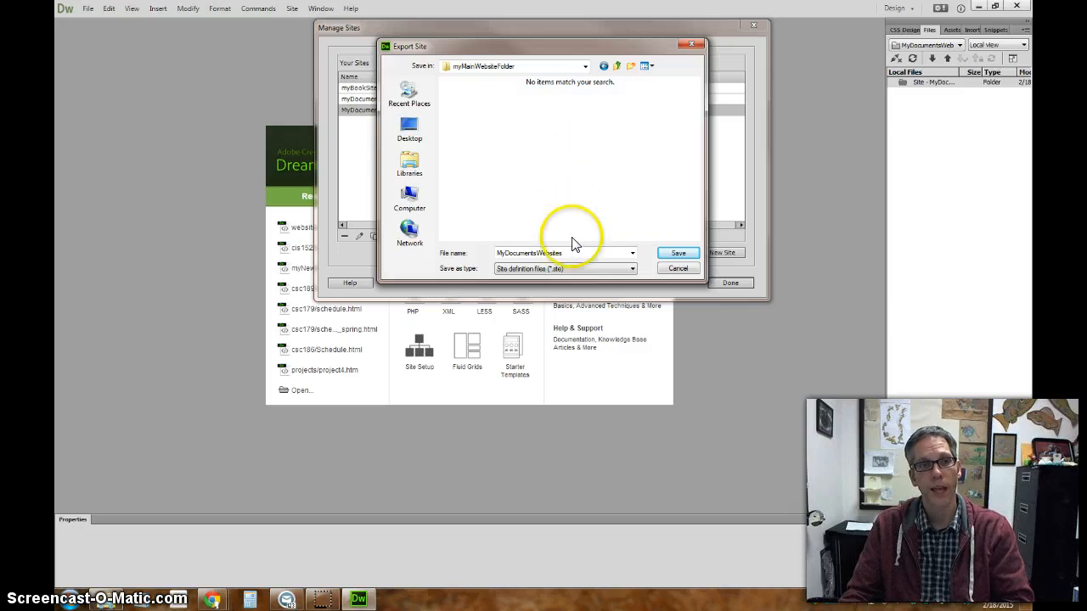
{"action": "left_click", "coordinate": [678, 253]}
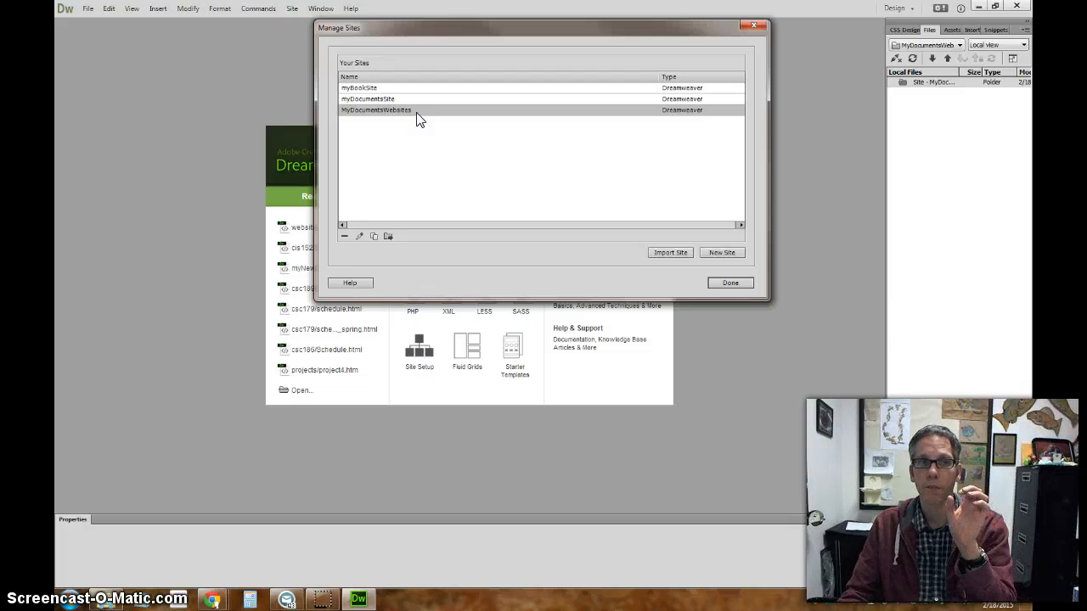
{"action": "left_click", "coordinate": [730, 283]}
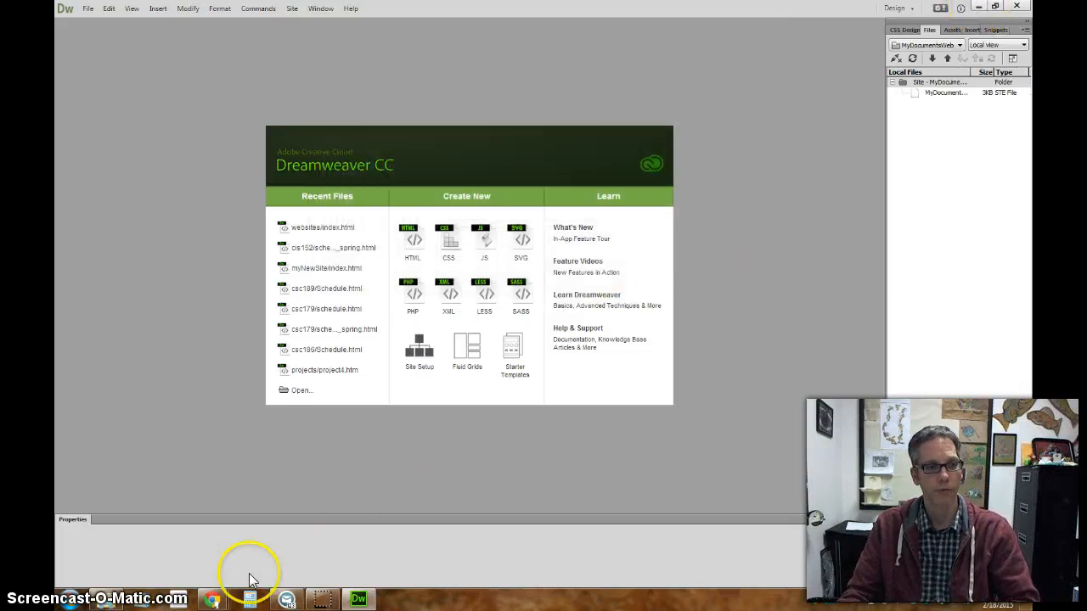
Step: Switch to Windows Explorer and locate the exported MyDocumentsWebsites.ste file inside myMainWebsiteFolder
{"action": "left_click", "coordinate": [111, 604]}
{"action": "left_click", "coordinate": [571, 280]}
{"action": "left_click", "coordinate": [442, 163]}
{"action": "double_click", "coordinate": [441, 163]}
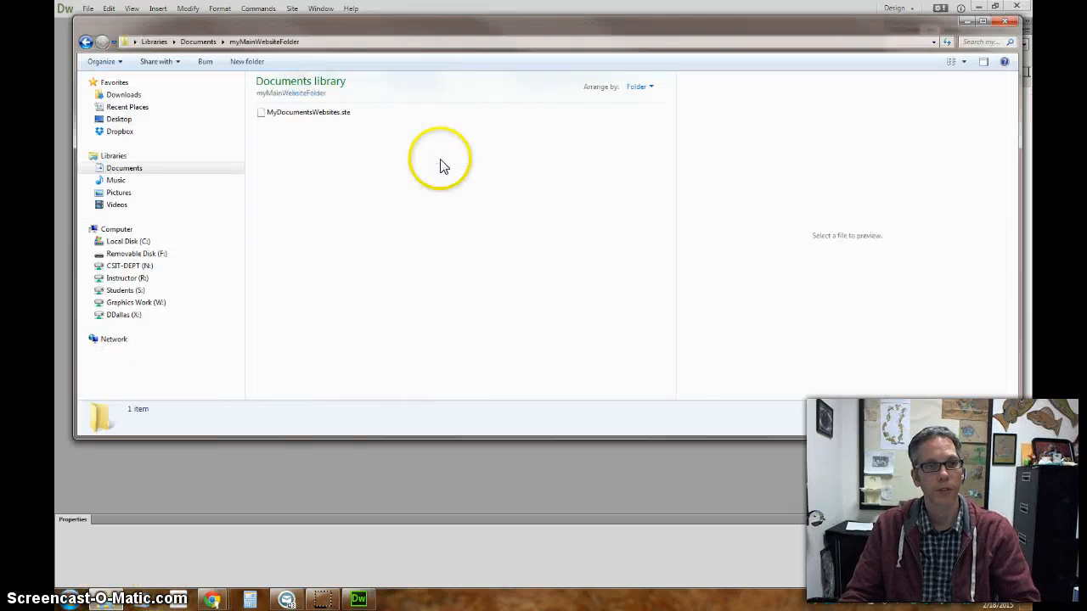
{"action": "left_click", "coordinate": [305, 118]}
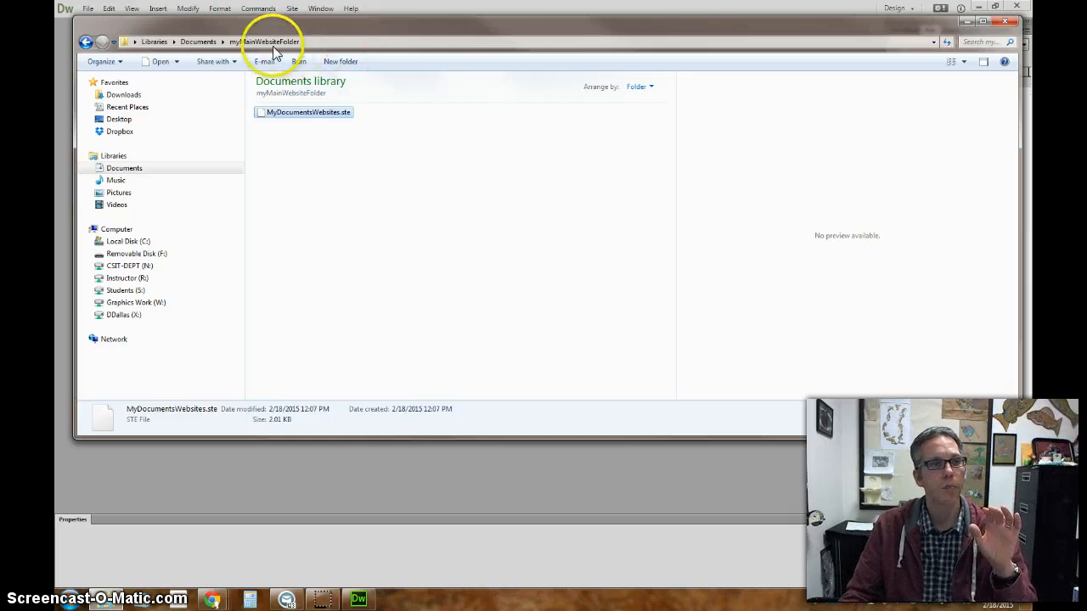
Step: Go back to the Documents library, review the commands available for myMainWebsiteFolder, and return to Dreamweaver
{"action": "left_click", "coordinate": [198, 42]}
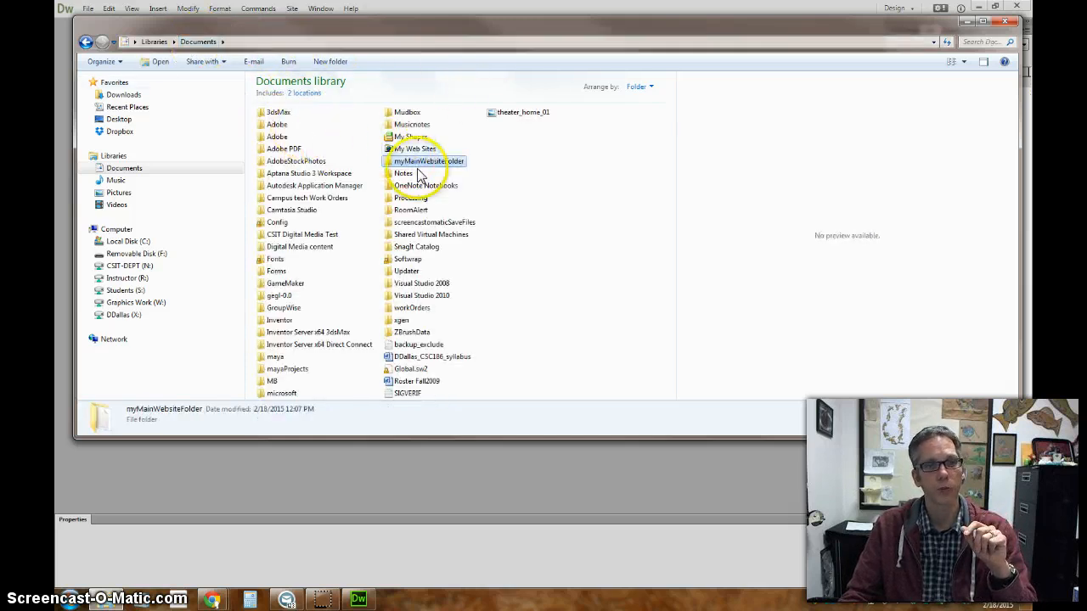
{"action": "right_click", "coordinate": [436, 164]}
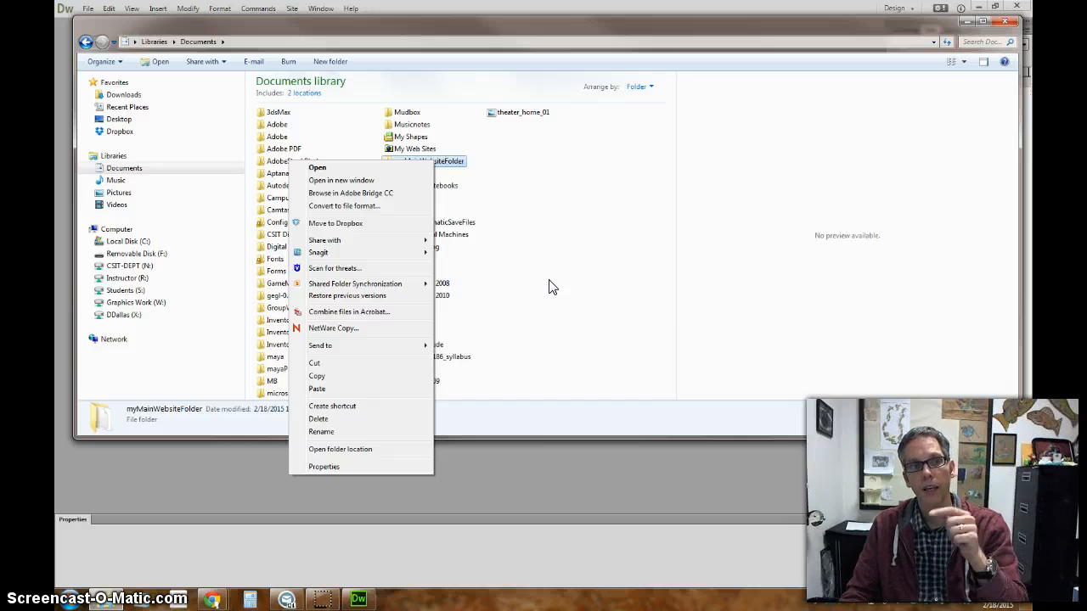
{"action": "left_click", "coordinate": [532, 27]}
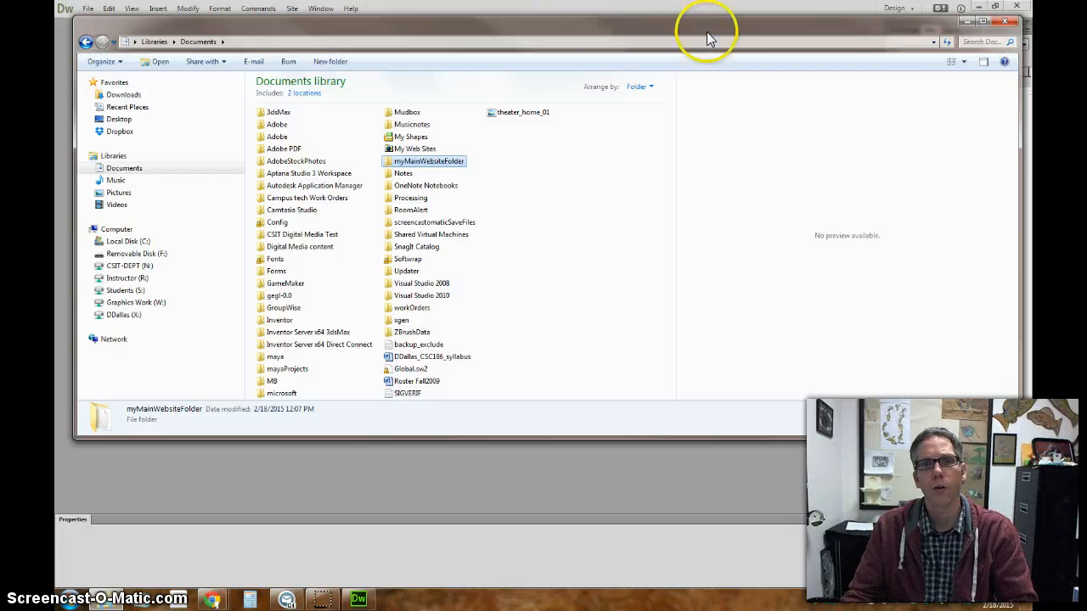
{"action": "left_click", "coordinate": [969, 29]}
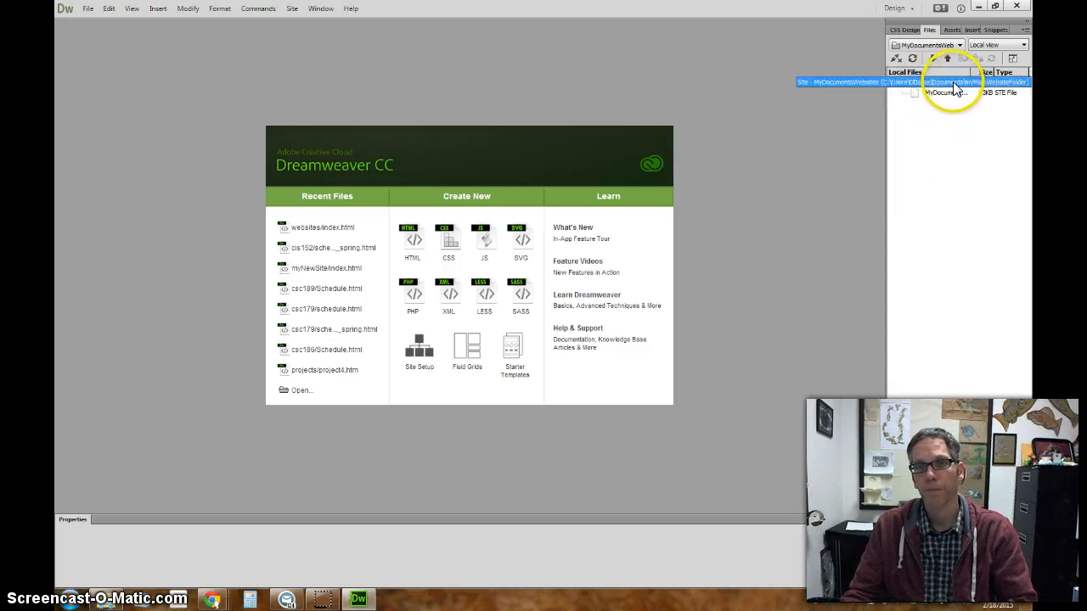
Step: Choose MyDocumentsWebsites as the active site and check its file listing for the exported .ste file
{"action": "left_click", "coordinate": [959, 44]}
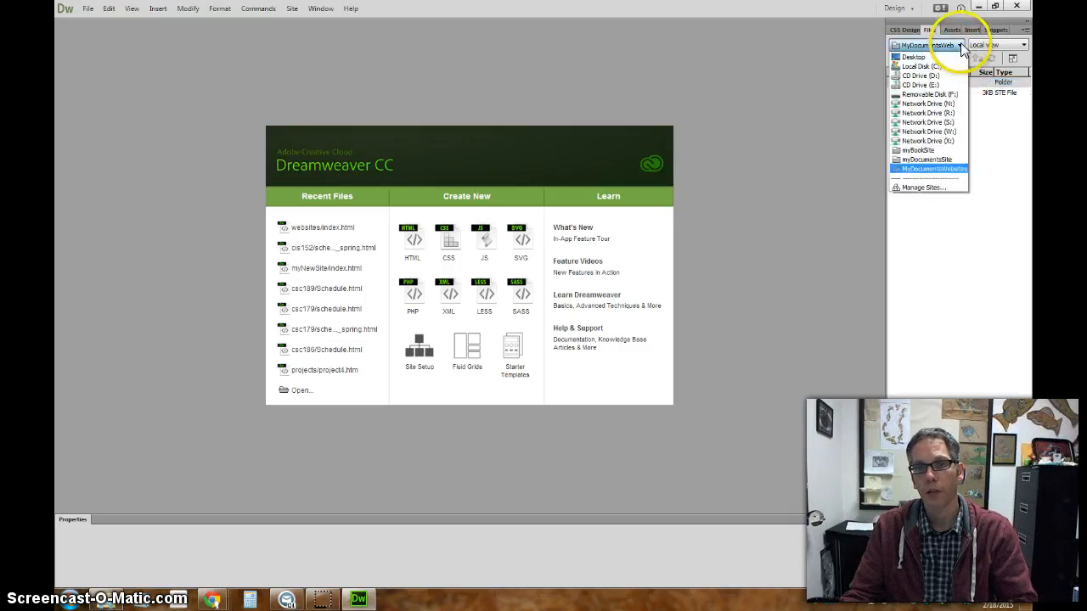
{"action": "left_click", "coordinate": [947, 170]}
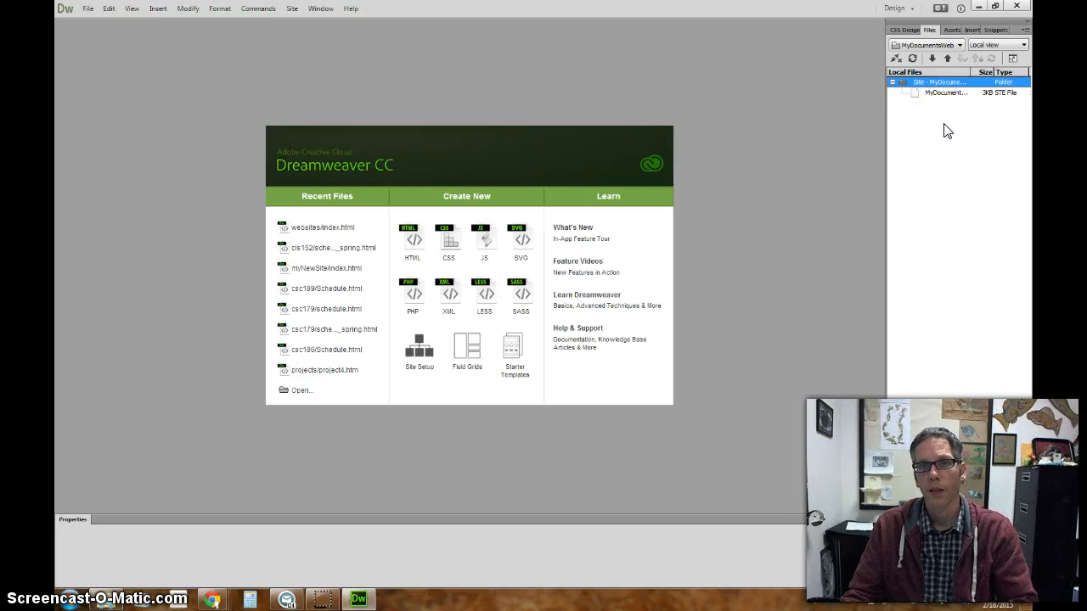
{"action": "left_click", "coordinate": [951, 94]}
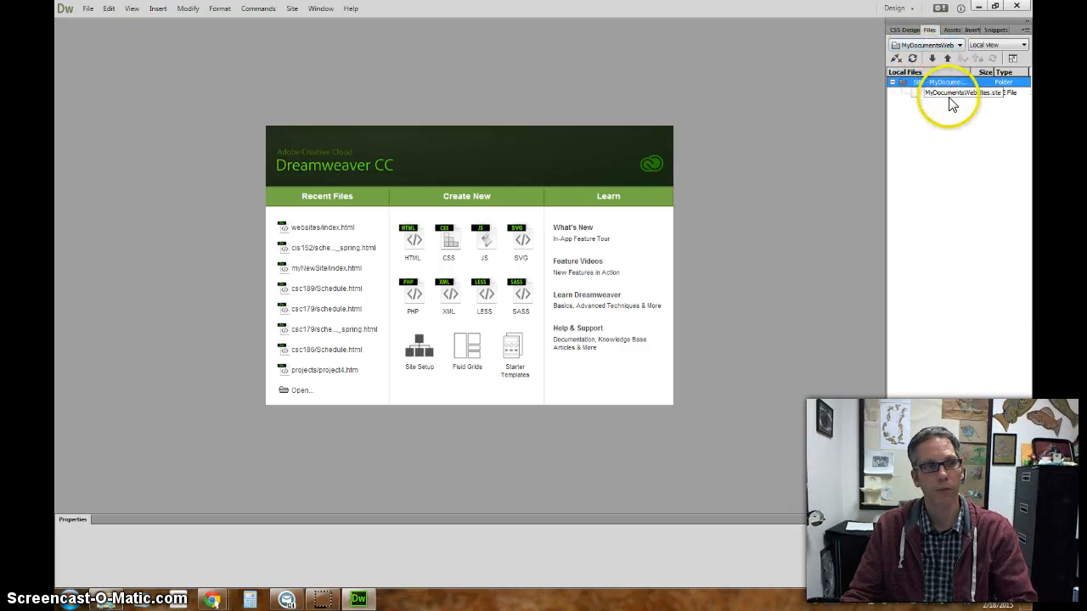
Step: Create a new blank HTML page with no layout and the HTML5 doctype
{"action": "left_click", "coordinate": [87, 8]}
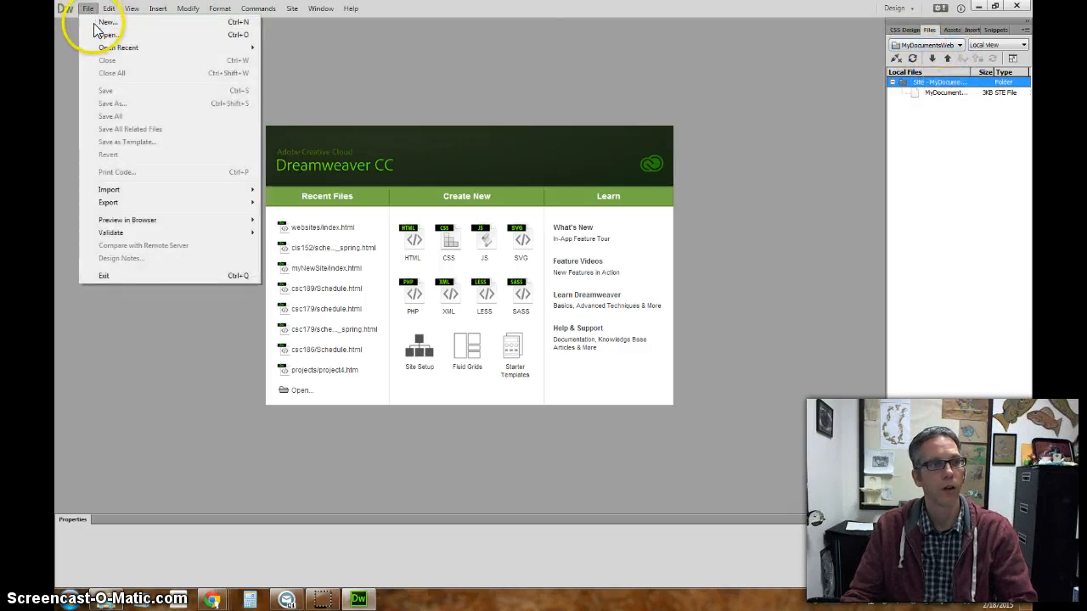
{"action": "left_click", "coordinate": [106, 22]}
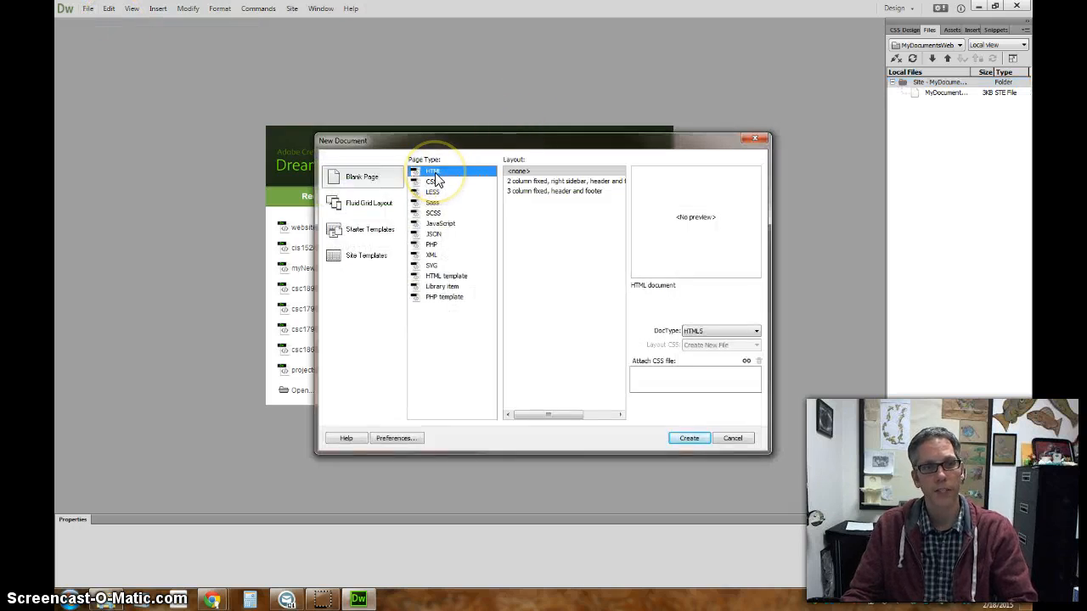
{"action": "left_click", "coordinate": [700, 333]}
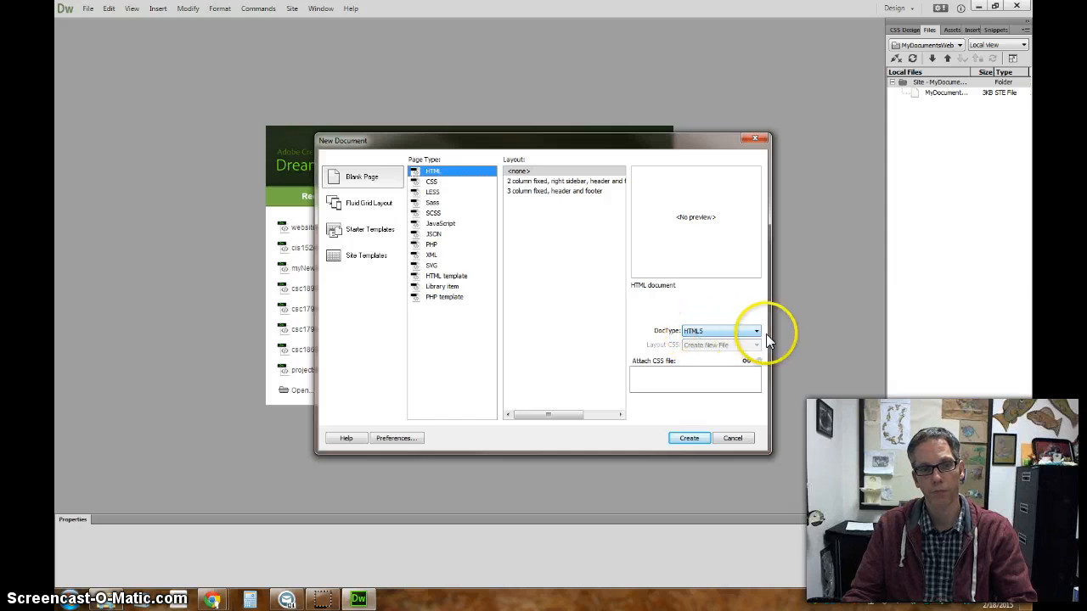
{"action": "left_click", "coordinate": [690, 439]}
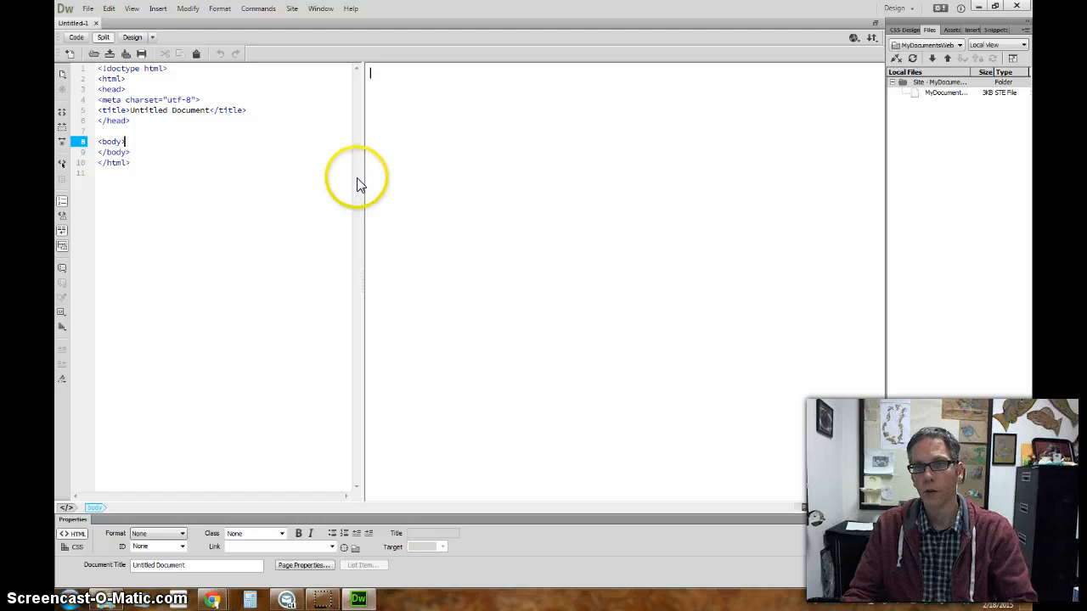
Step: Examine the new page's starter code, beginning with the doctype declaration and the opening html tag
{"action": "left_click", "coordinate": [168, 162]}
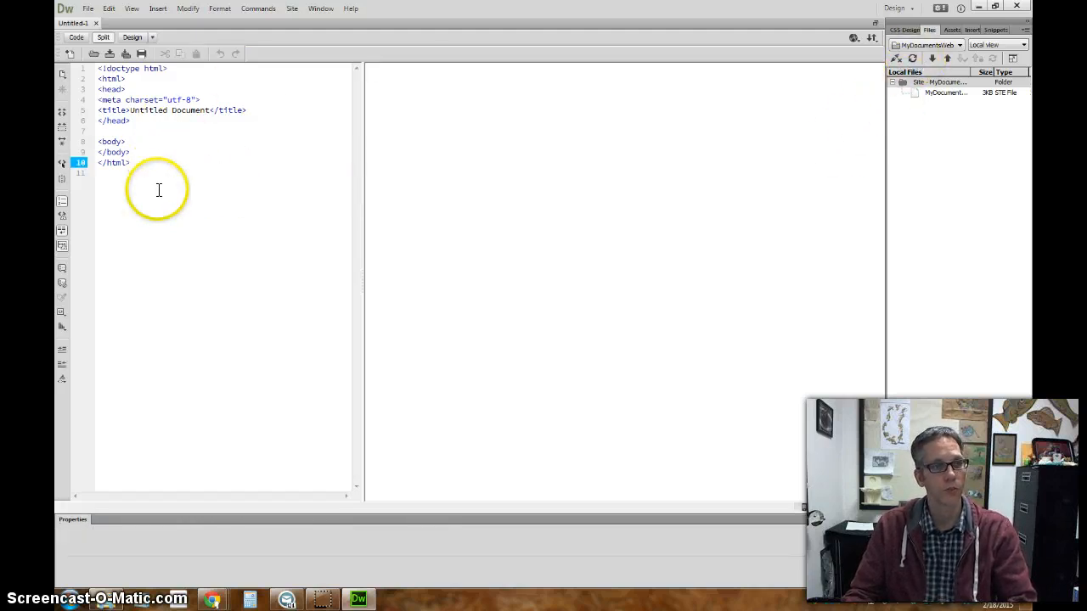
{"action": "left_click_drag", "start_coordinate": [97, 70], "coordinate": [192, 70]}
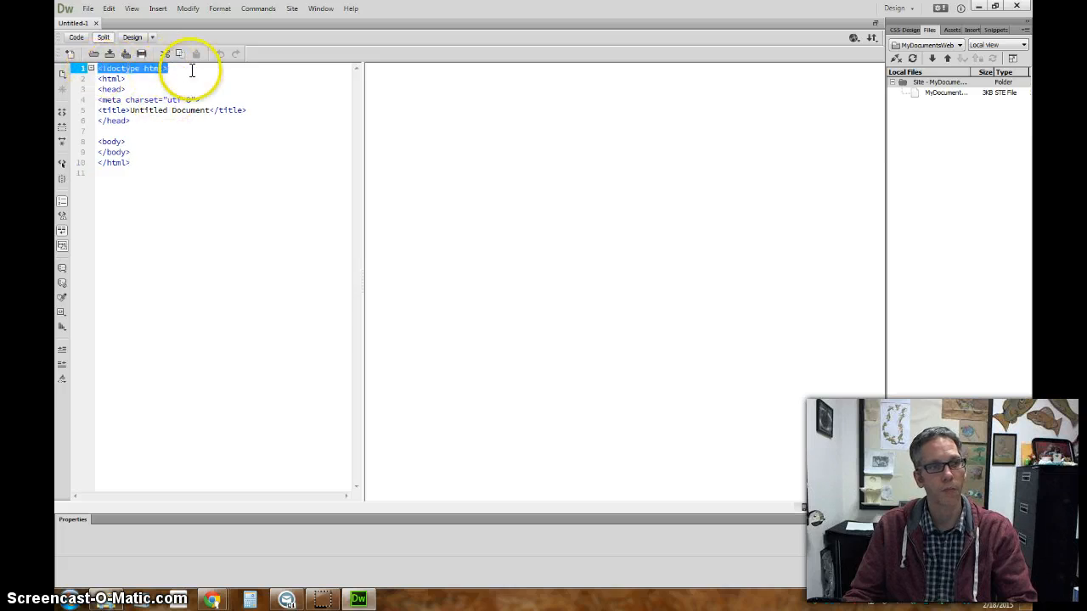
{"action": "key", "text": "Down"}
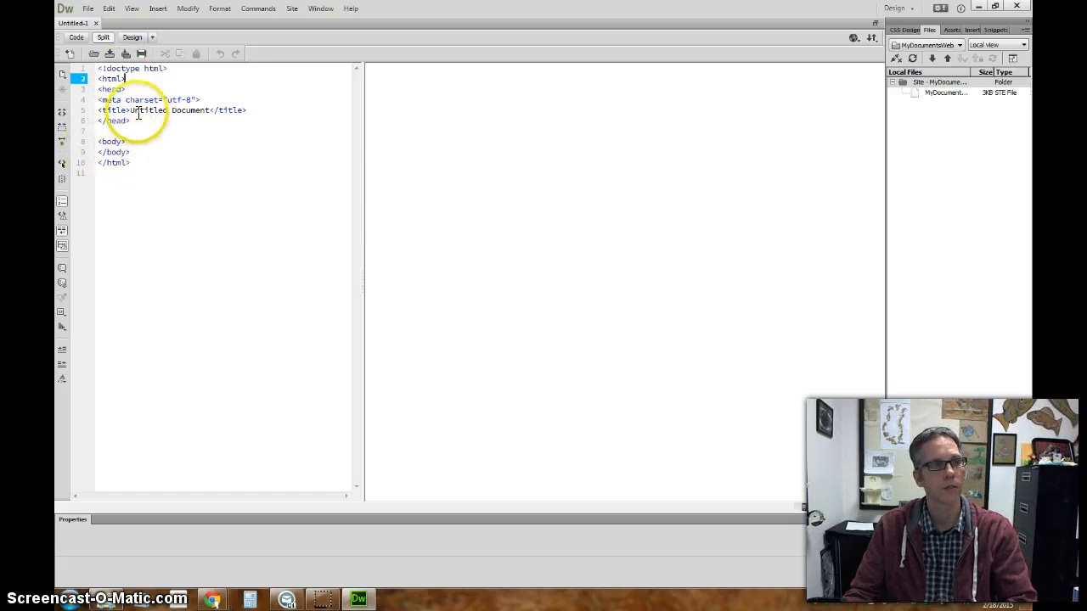
Step: Replace the placeholder text in the page's title element with "Test Page"
{"action": "double_click", "coordinate": [196, 110]}
{"action": "left_click_drag", "start_coordinate": [131, 110], "coordinate": [209, 111]}
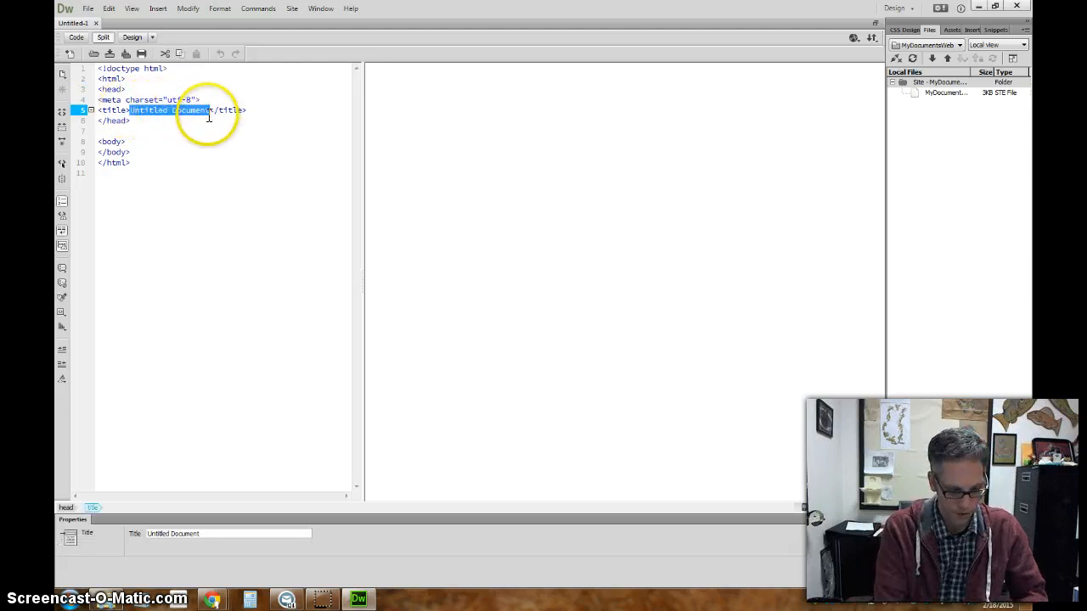
{"action": "type", "text": "Test"}
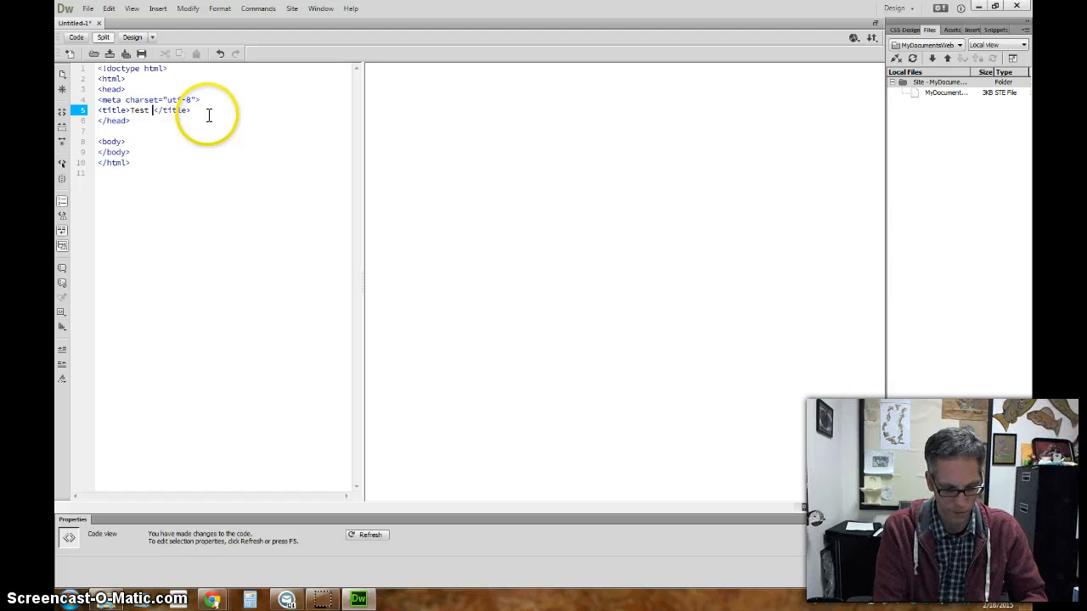
{"action": "type", "text": " Page"}
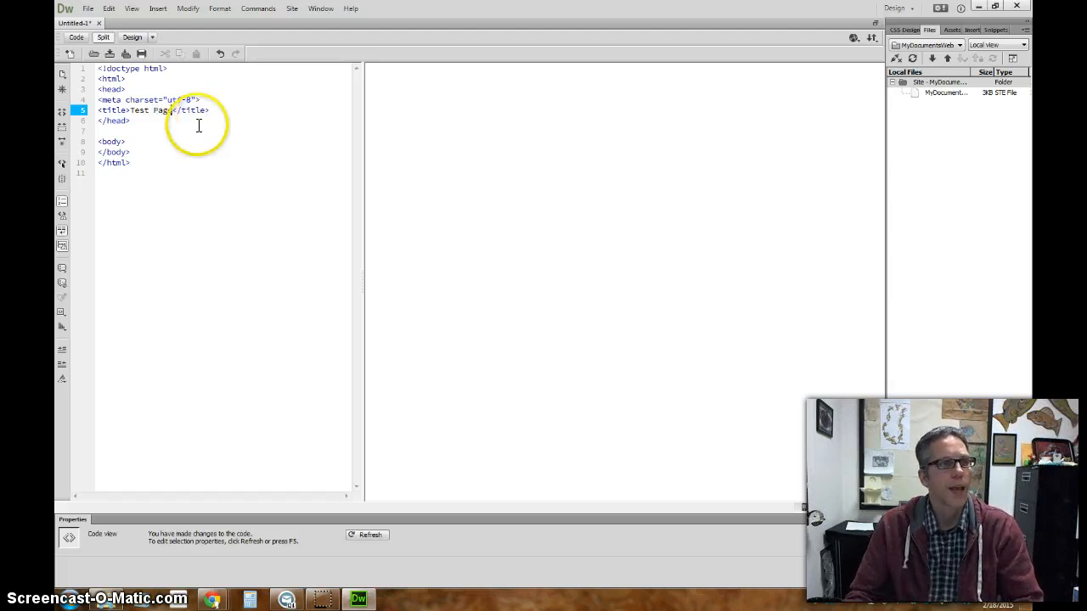
Step: Save the page in myMainWebsiteFolder as TestPage, with HTML Documents as the file type
{"action": "left_click", "coordinate": [87, 9]}
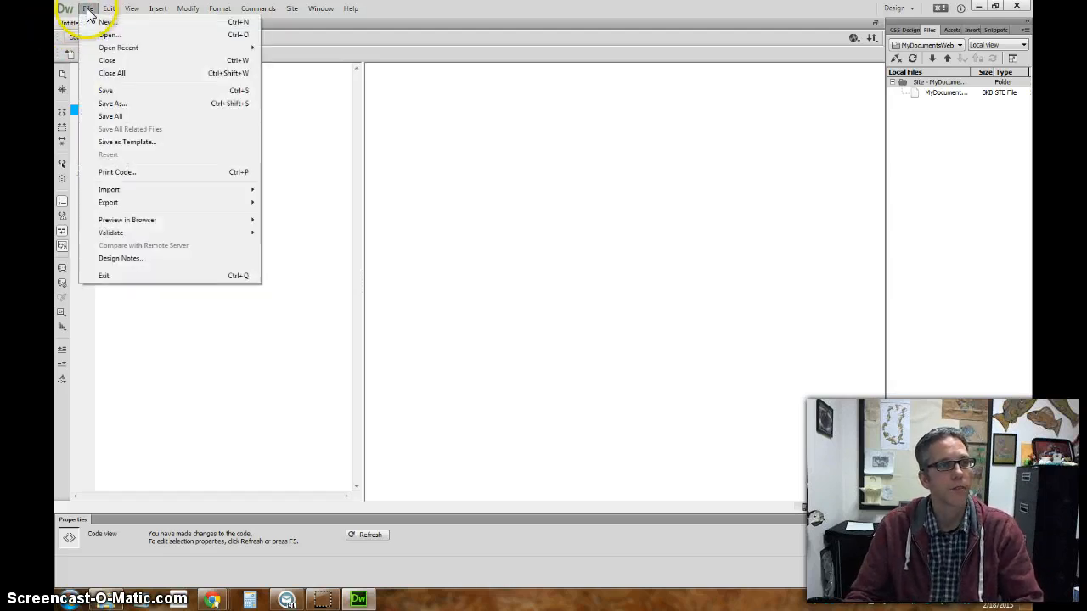
{"action": "left_click", "coordinate": [116, 89]}
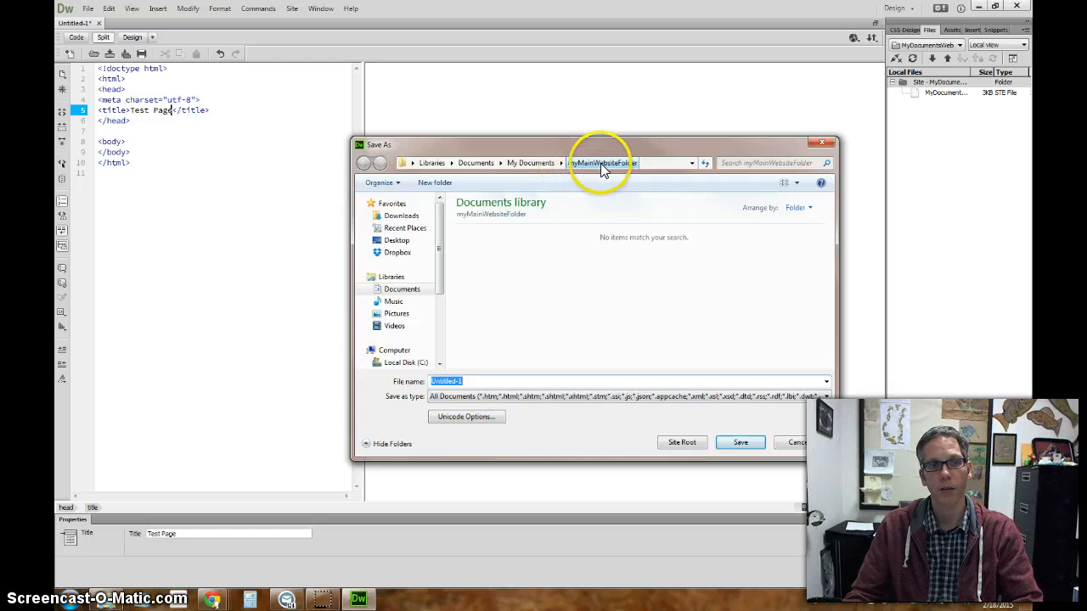
{"action": "left_click", "coordinate": [464, 380]}
{"action": "left_click_drag", "start_coordinate": [470, 380], "coordinate": [427, 381]}
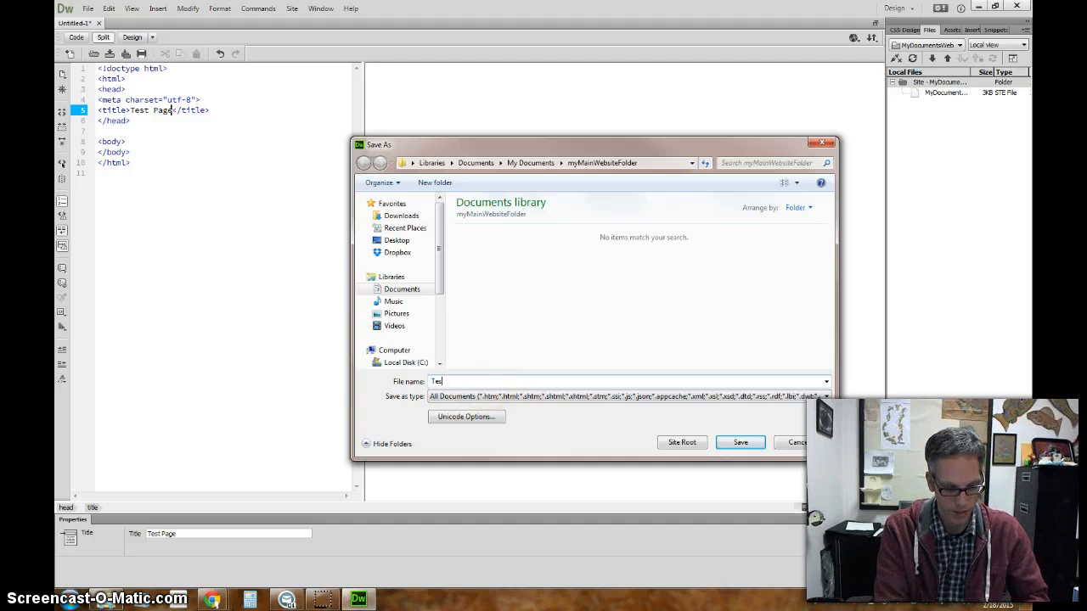
{"action": "type", "text": "TestPage"}
{"action": "left_click", "coordinate": [736, 444]}
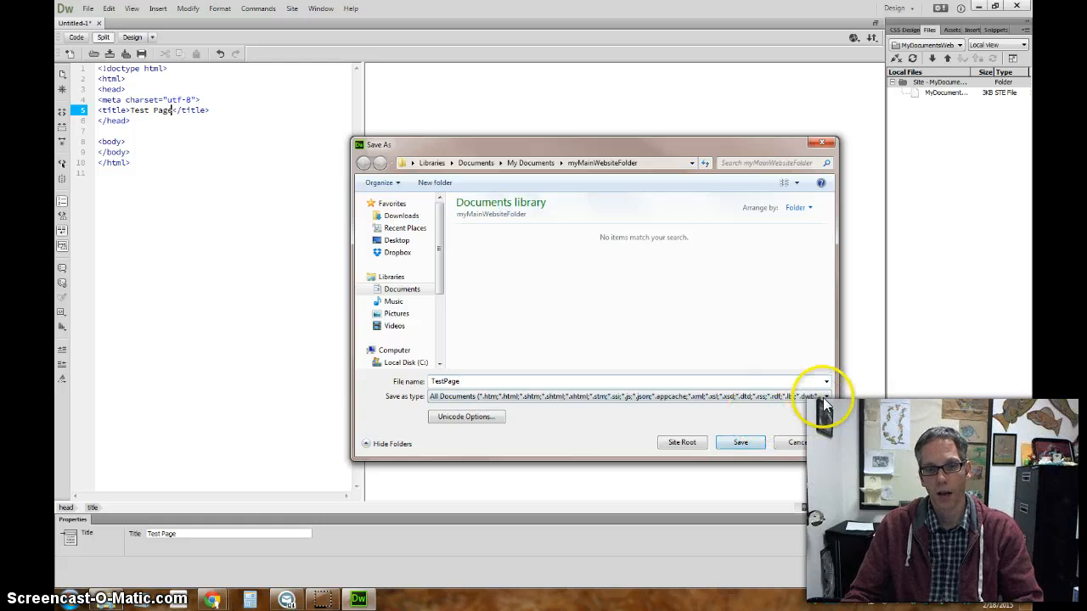
{"action": "left_click", "coordinate": [825, 396]}
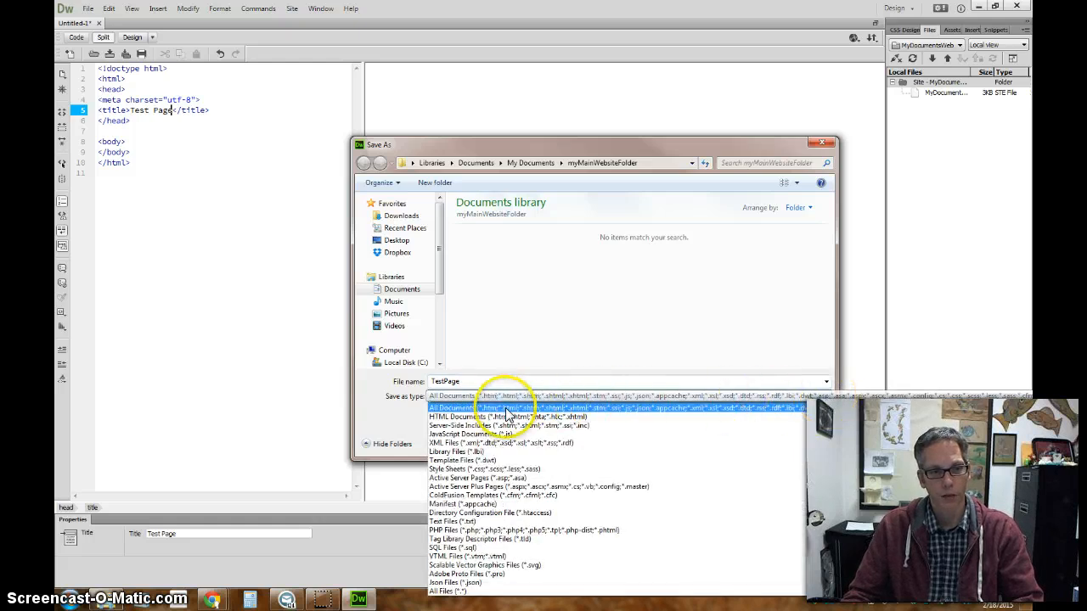
{"action": "left_click", "coordinate": [458, 417]}
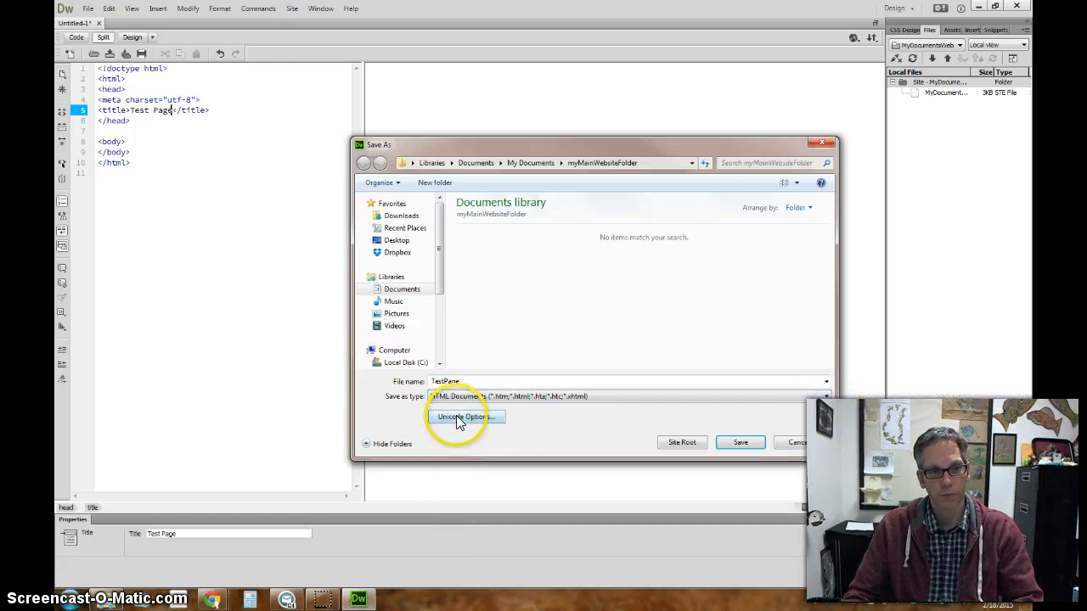
{"action": "left_click", "coordinate": [742, 443]}
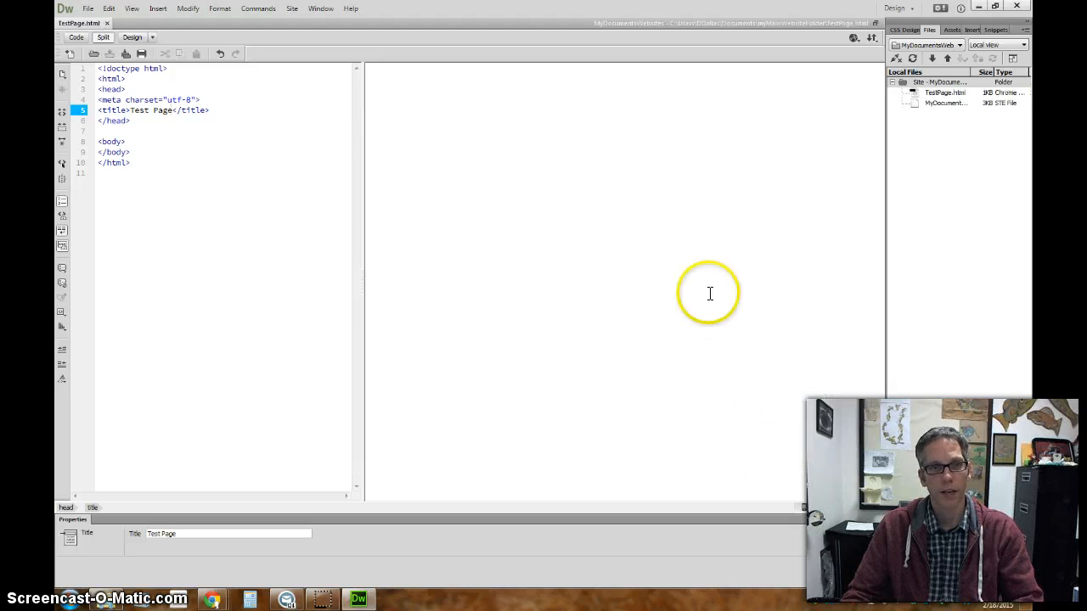
Step: Check the site's file listing for TestPage.html and the exported .ste file, and look over the page's code and design views
{"action": "left_click", "coordinate": [945, 94]}
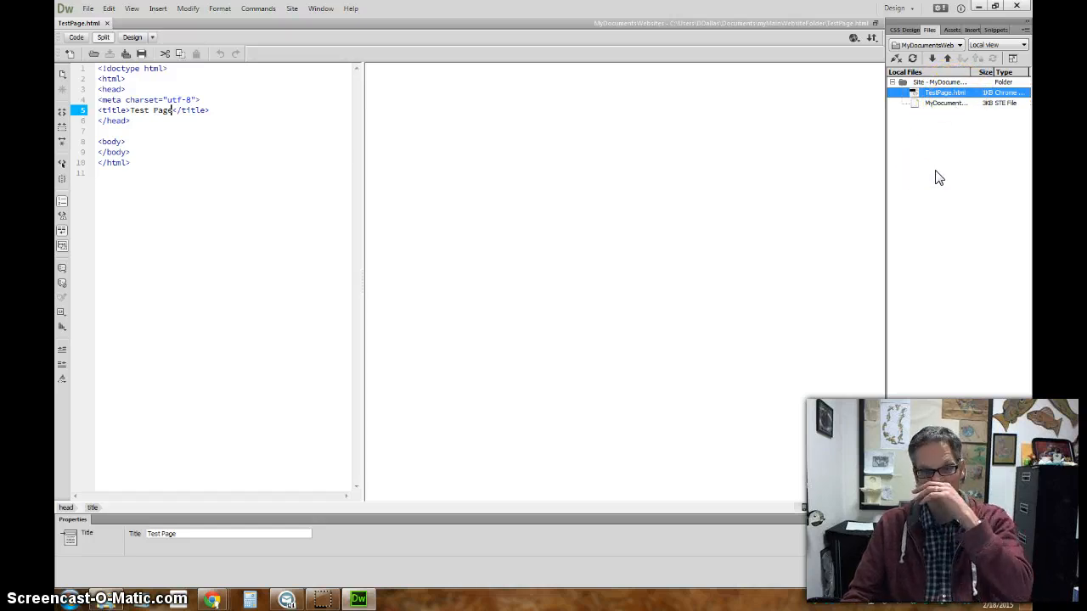
{"action": "left_click", "coordinate": [946, 94]}
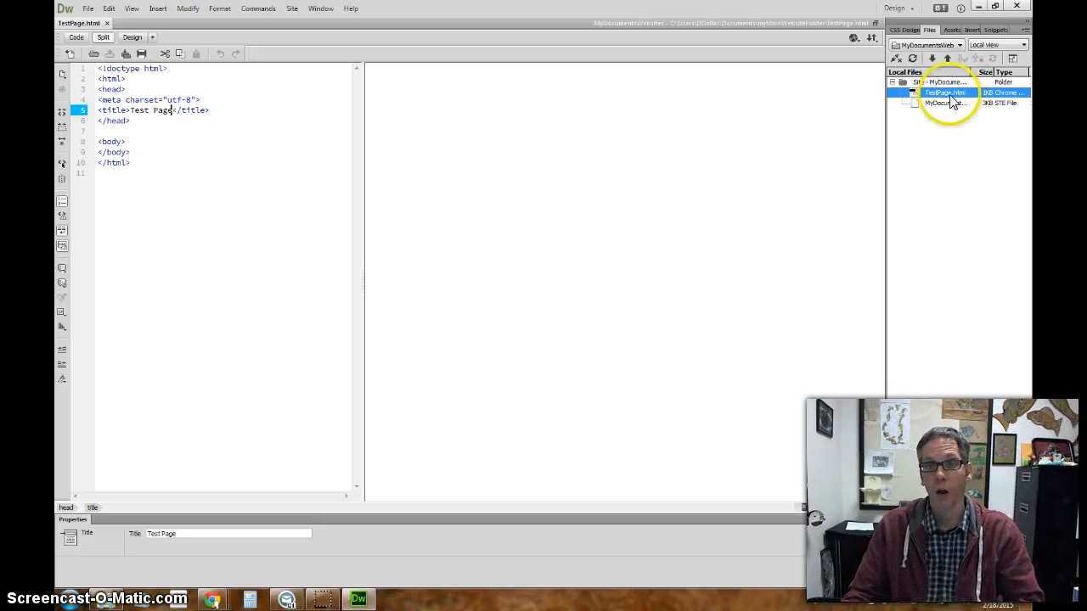
{"action": "left_click", "coordinate": [942, 103]}
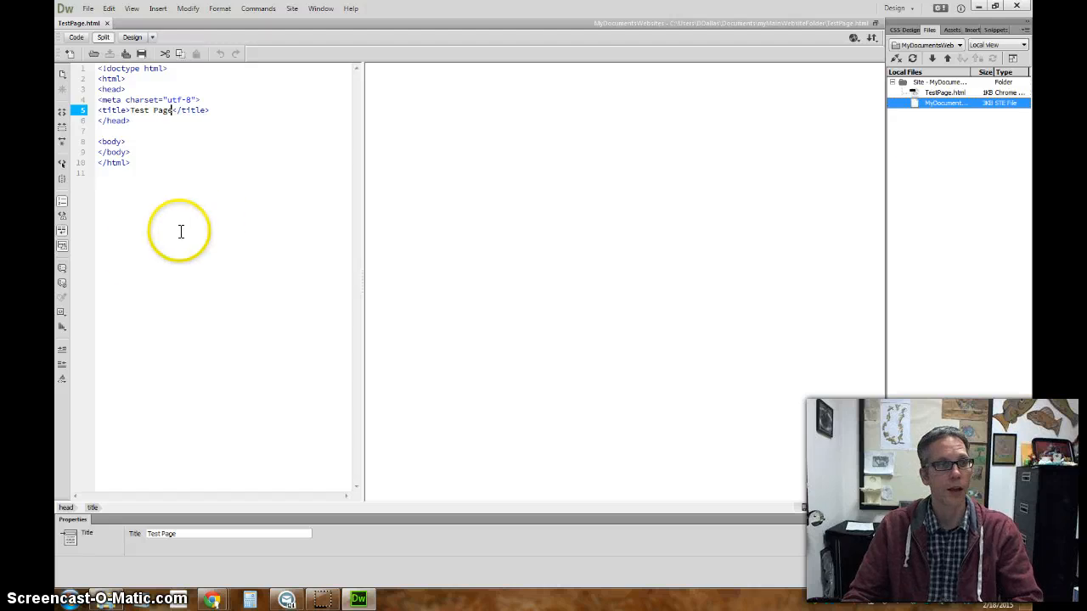
{"action": "left_click", "coordinate": [138, 253]}
{"action": "left_click", "coordinate": [618, 226]}
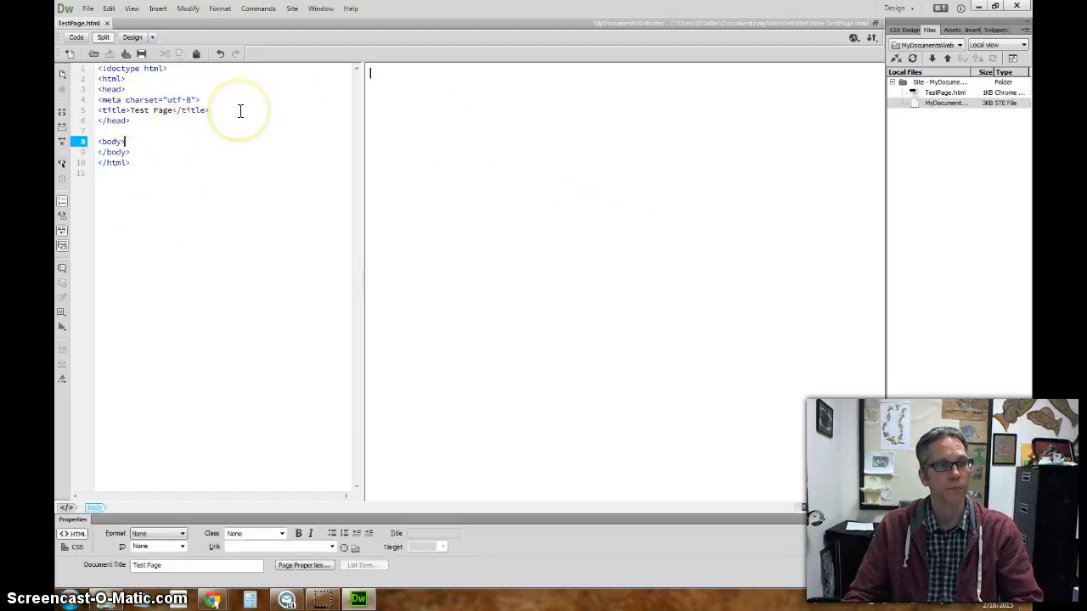
{"action": "left_click", "coordinate": [142, 121]}
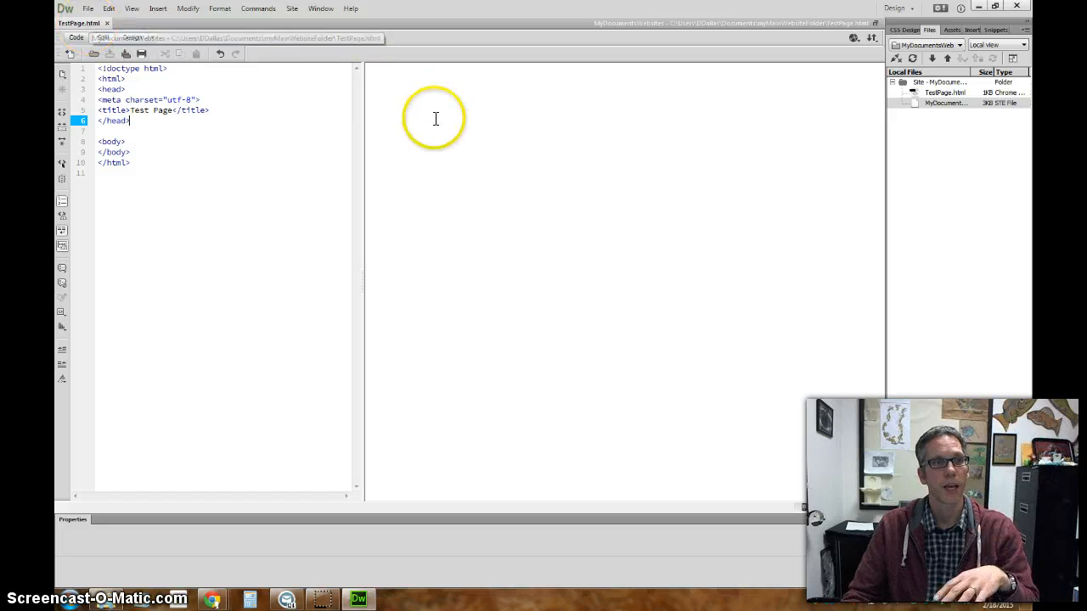
Step: Close Dreamweaver and open myMainWebsiteFolder in the Documents library to check the saved page and site definition file
{"action": "left_click", "coordinate": [1017, 6]}
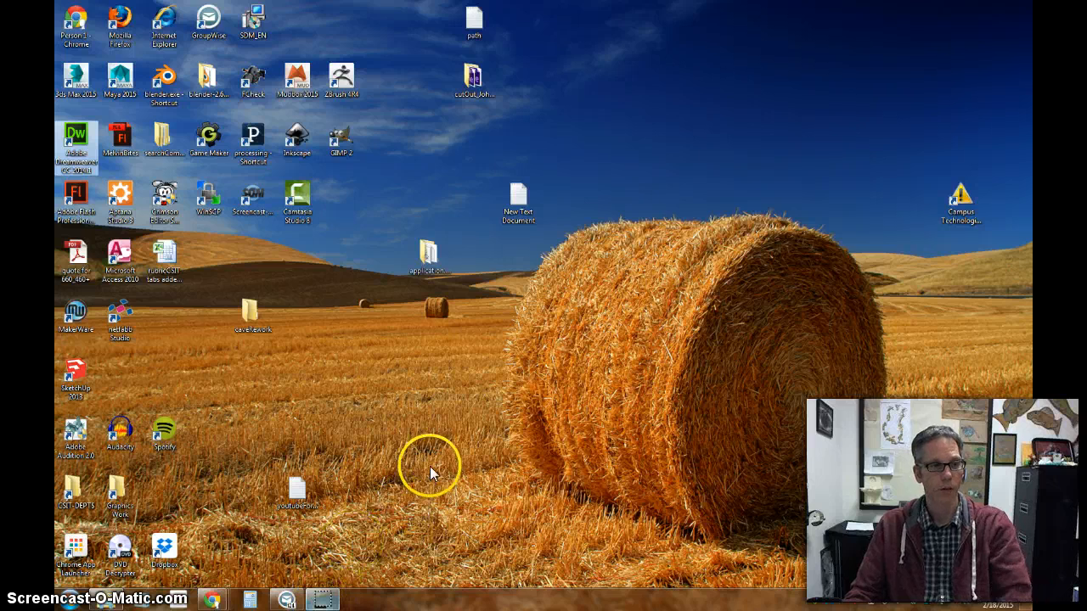
{"action": "left_click", "coordinate": [121, 598]}
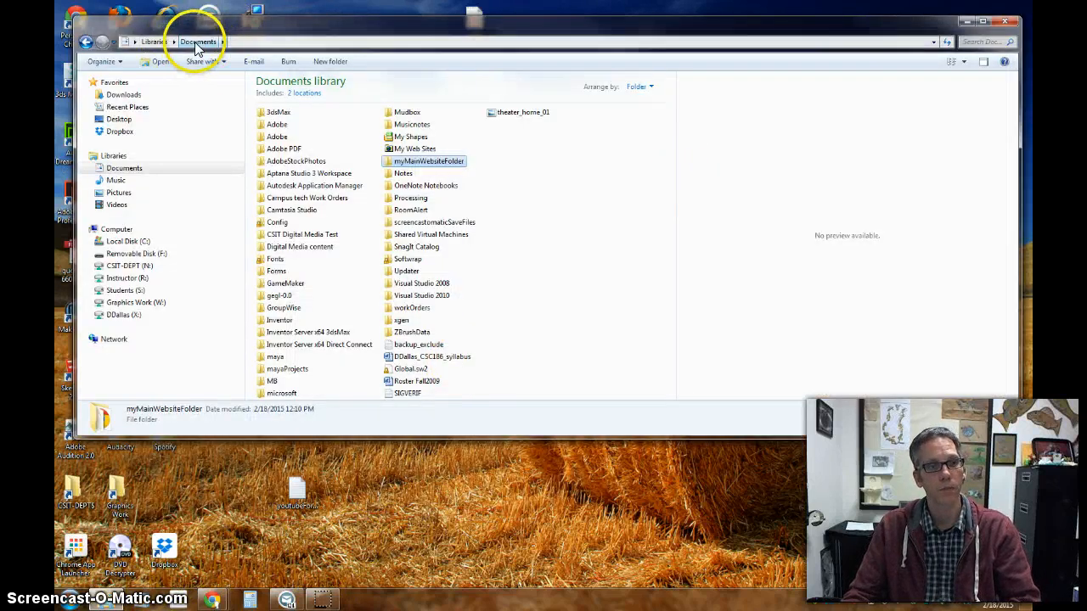
{"action": "right_click", "coordinate": [436, 162]}
{"action": "left_click", "coordinate": [587, 248]}
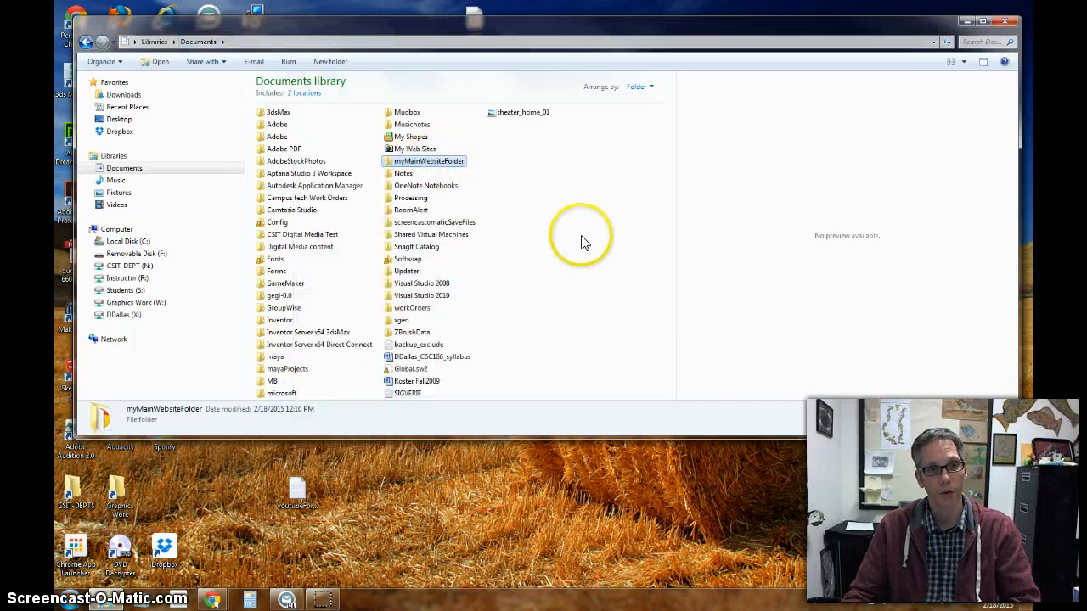
{"action": "double_click", "coordinate": [442, 162]}
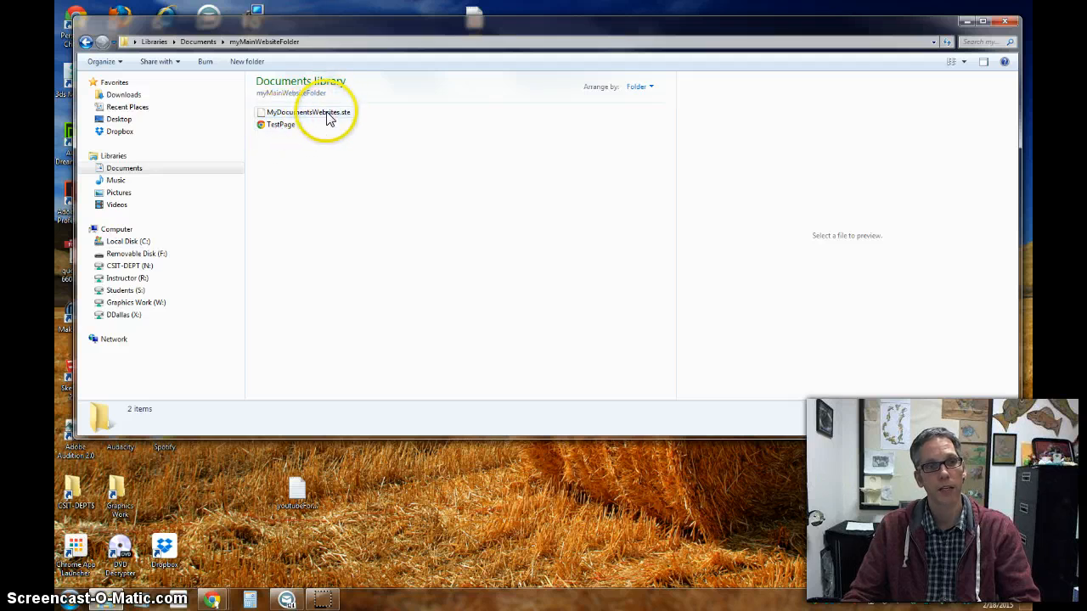
Step: Copy myMainWebsiteFolder from the Documents library to Removable Disk (F:) and close the Explorer window
{"action": "left_click", "coordinate": [86, 42]}
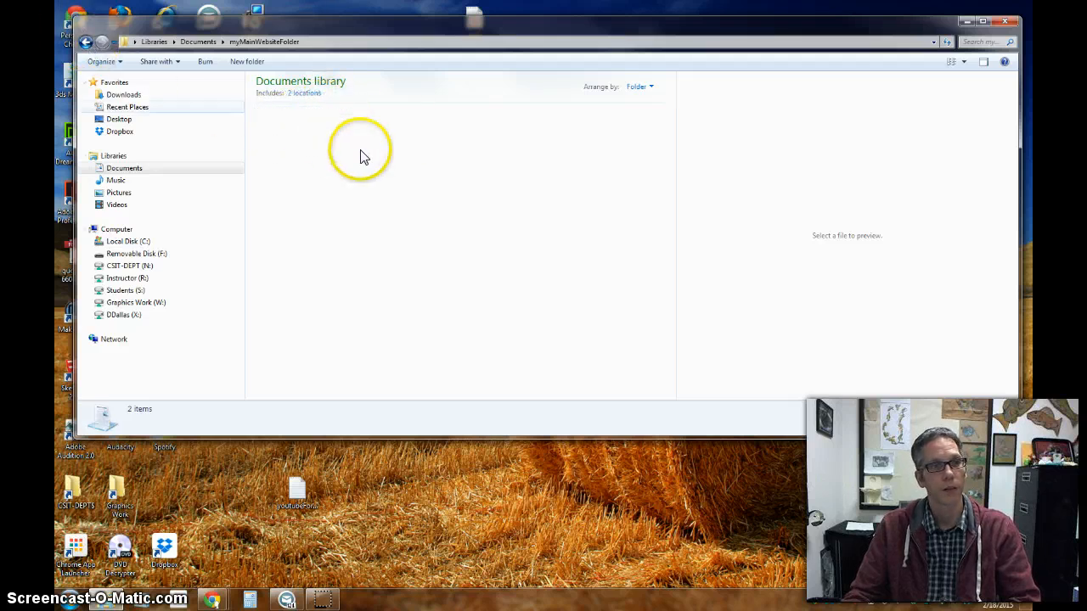
{"action": "right_click", "coordinate": [424, 165]}
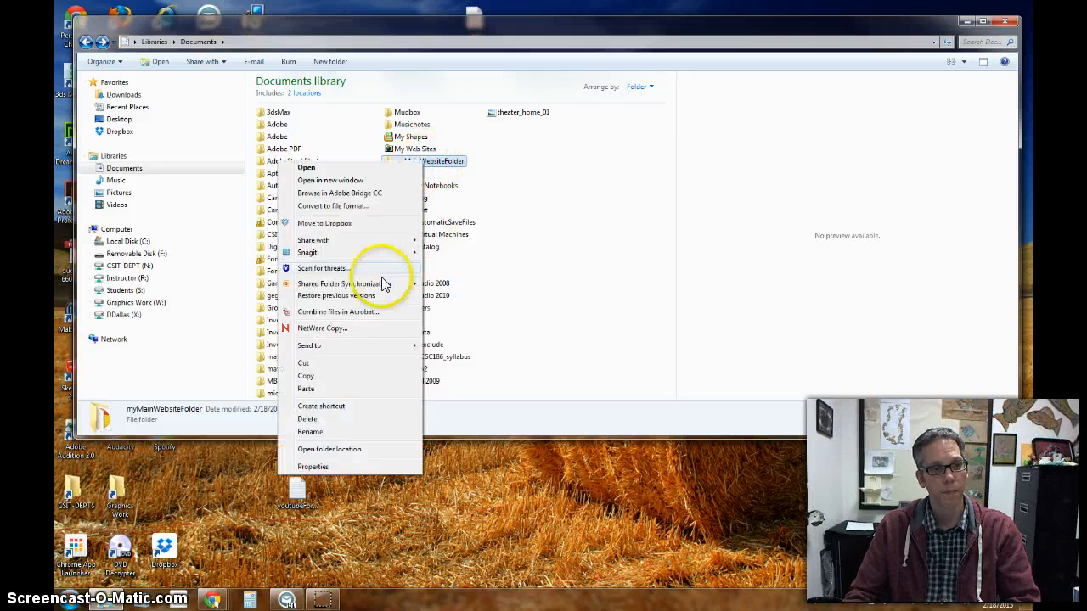
{"action": "left_click", "coordinate": [323, 382]}
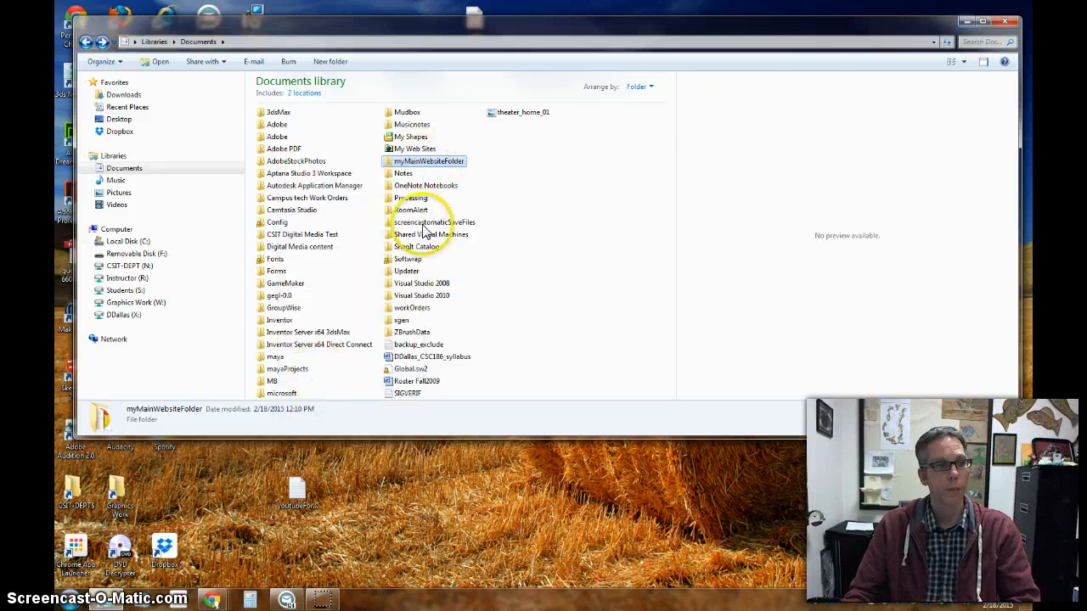
{"action": "left_click", "coordinate": [159, 254]}
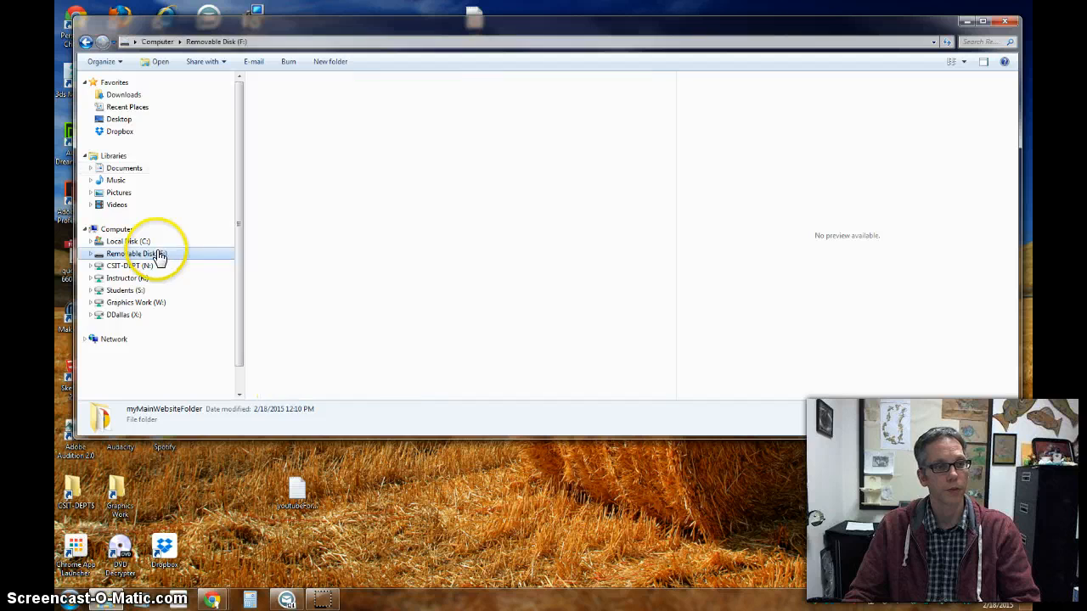
{"action": "left_click", "coordinate": [284, 176]}
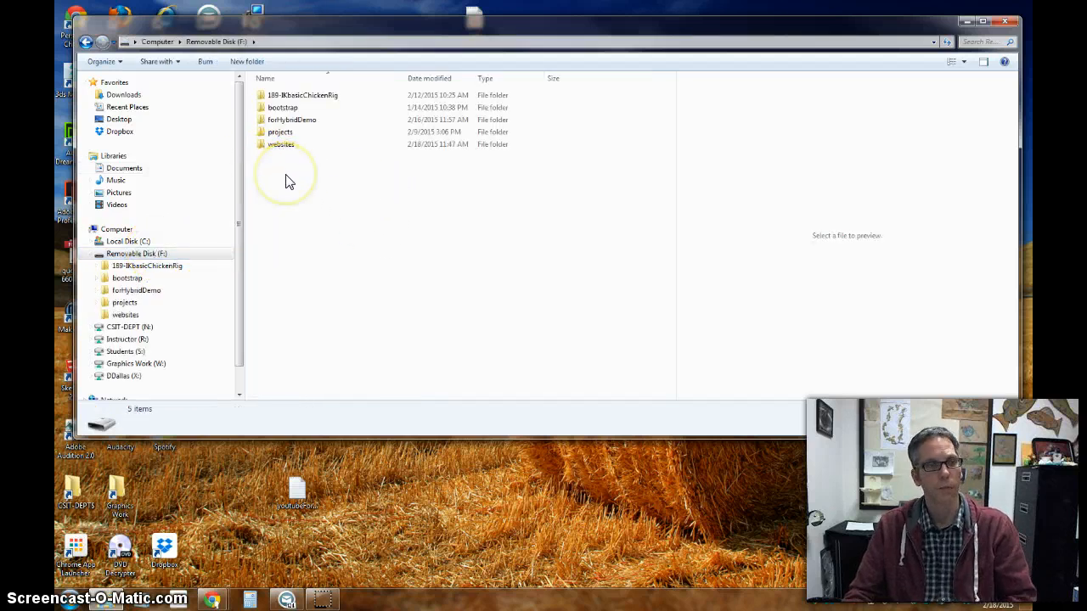
{"action": "key", "text": "ctrl+v"}
{"action": "left_click", "coordinate": [395, 256]}
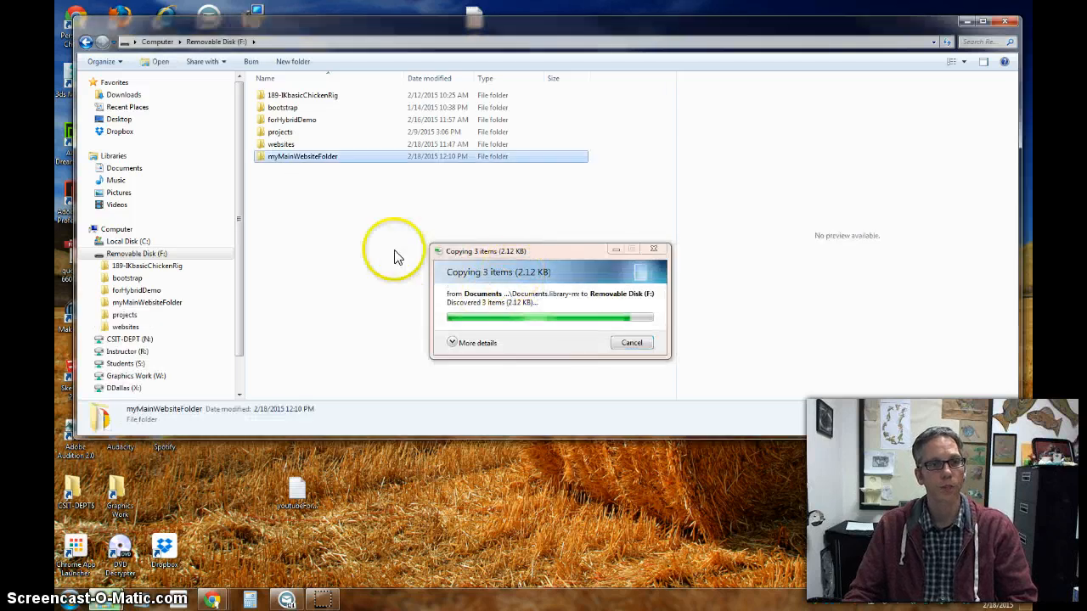
{"action": "left_click", "coordinate": [1004, 20]}
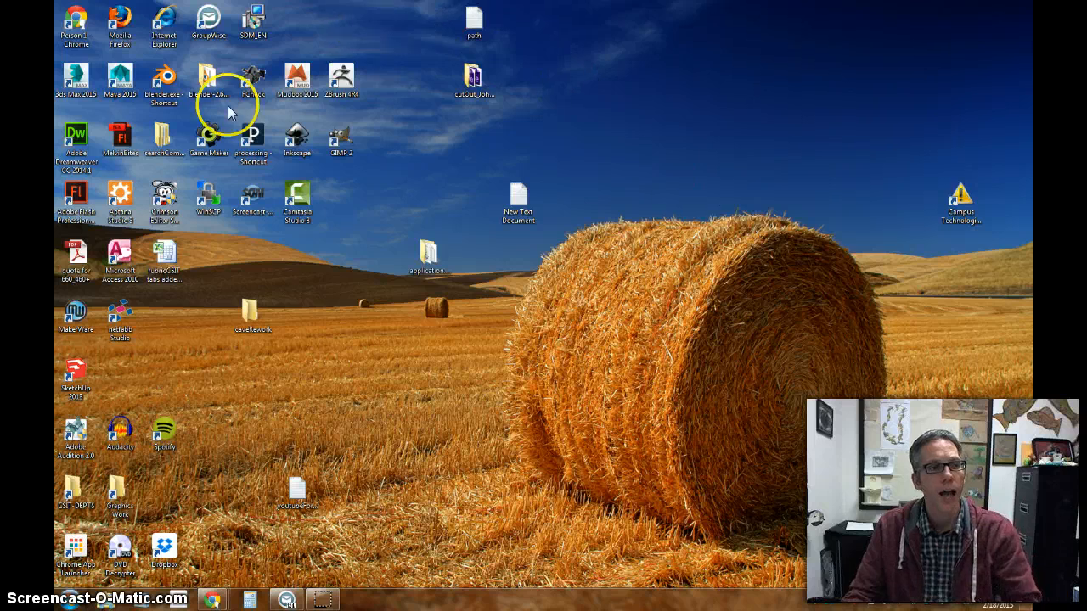
Step: Reopen Dreamweaver and delete the MyDocumentsWebsites site from the list of managed sites
{"action": "left_click", "coordinate": [74, 131]}
{"action": "key", "text": "Return"}
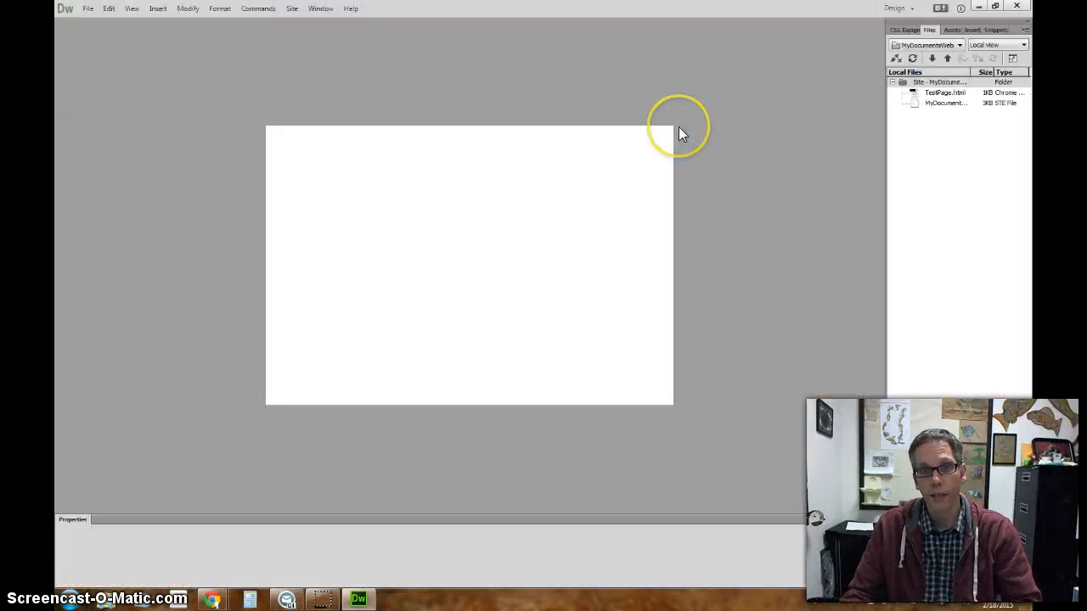
{"action": "left_click", "coordinate": [293, 10]}
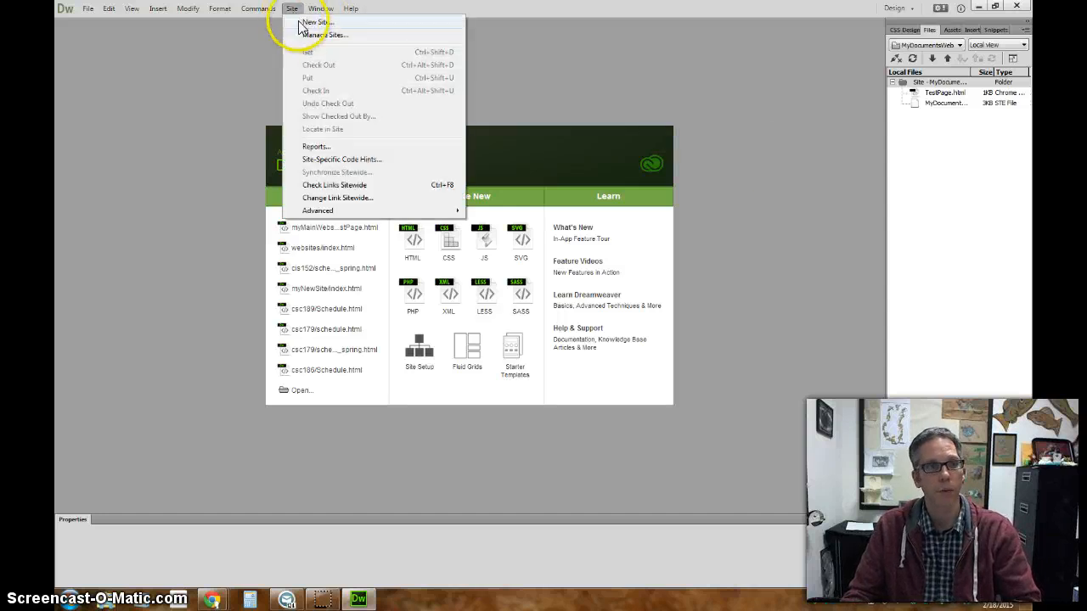
{"action": "left_click", "coordinate": [311, 33]}
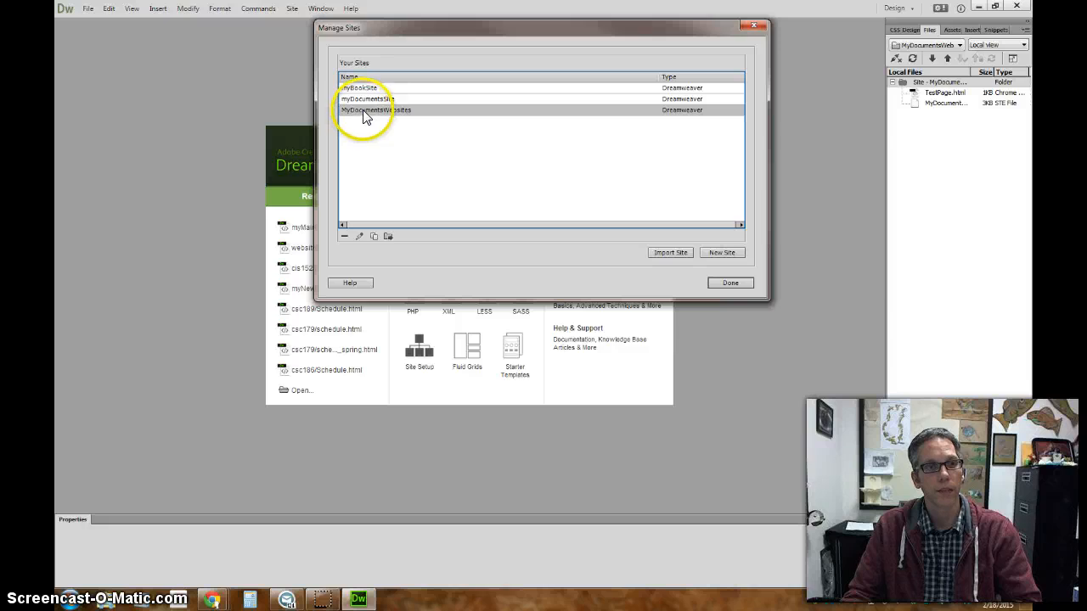
{"action": "left_click", "coordinate": [345, 238]}
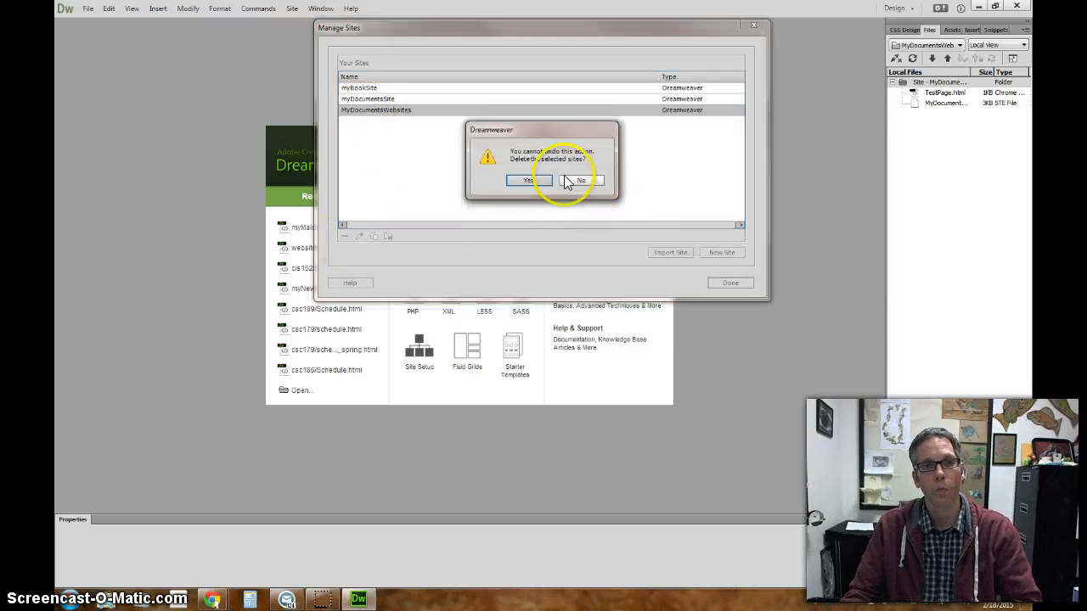
{"action": "left_click", "coordinate": [529, 181]}
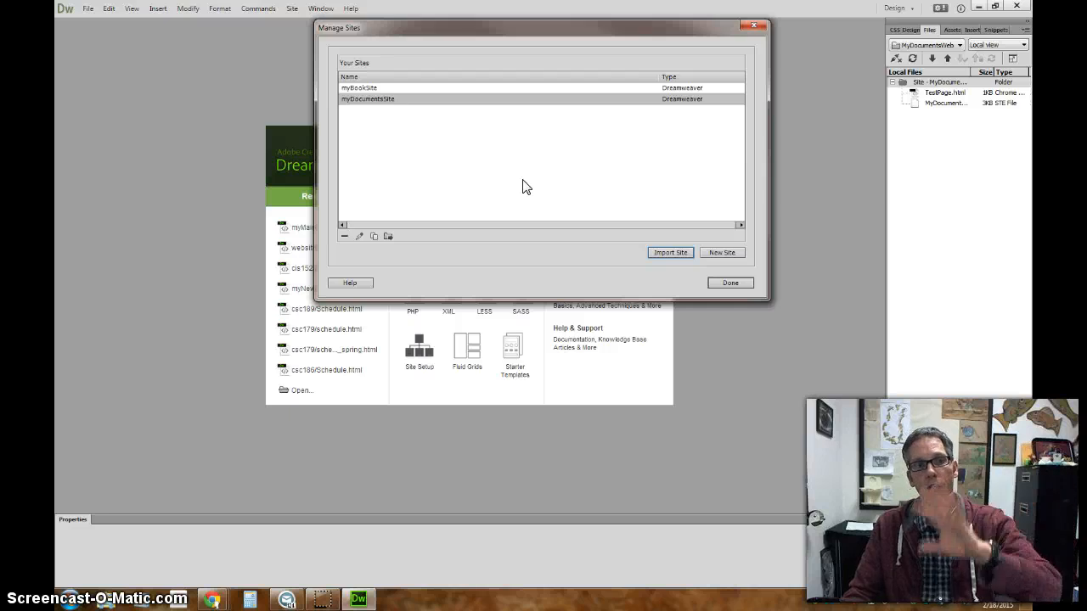
{"action": "left_click", "coordinate": [734, 285]}
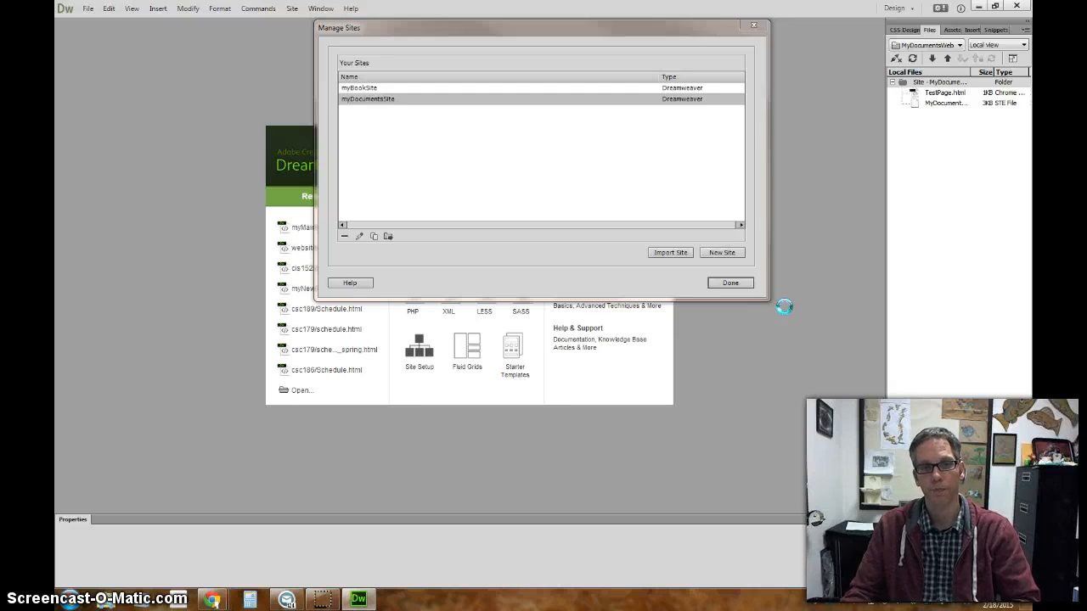
Step: Close and restart Dreamweaver, and minimize its window to get back to the desktop
{"action": "left_click", "coordinate": [1026, 8]}
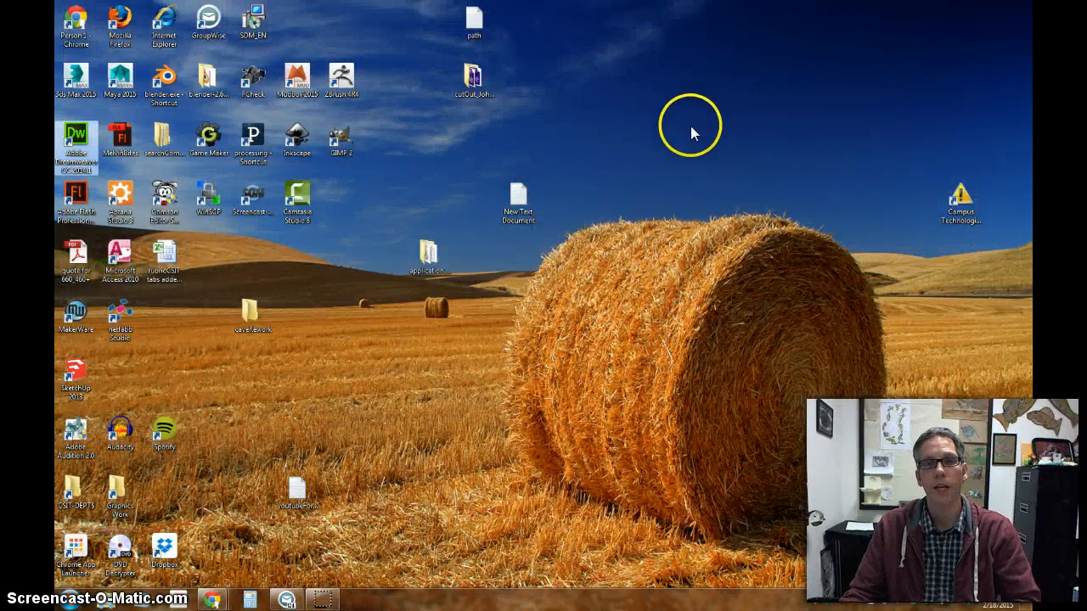
{"action": "double_click", "coordinate": [75, 135]}
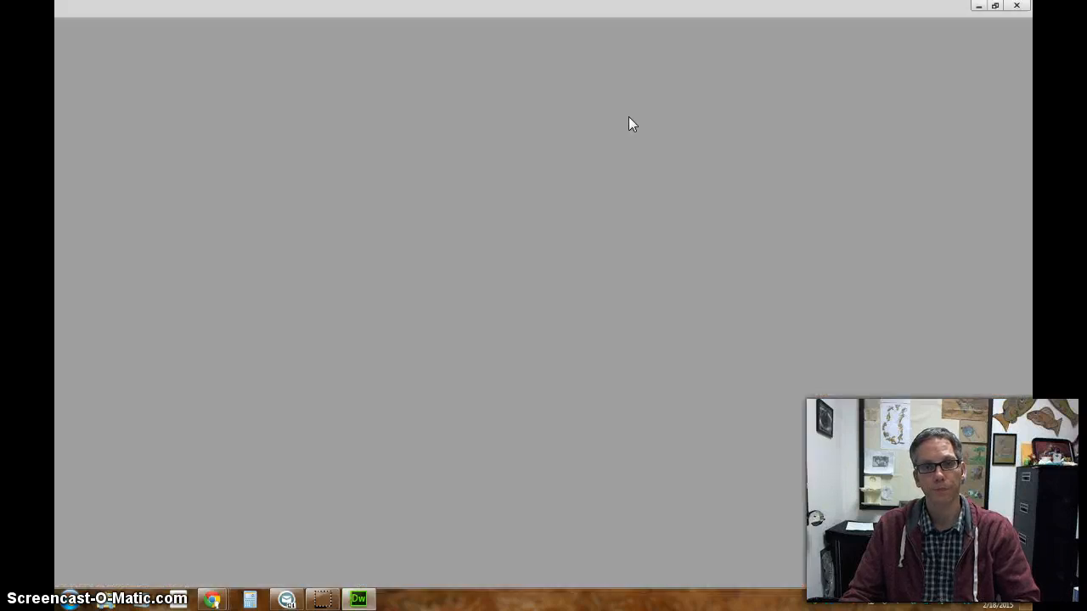
{"action": "left_click", "coordinate": [979, 7]}
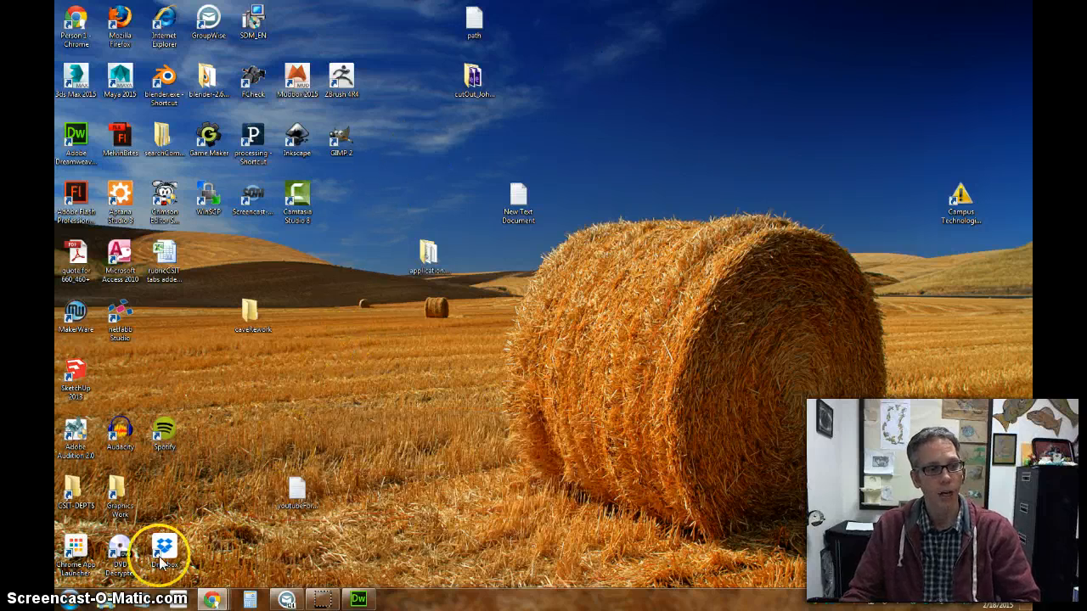
Step: Copy myMainWebsiteFolder from Removable Disk (F:) to the desktop and minimize the Explorer window
{"action": "left_click", "coordinate": [70, 601]}
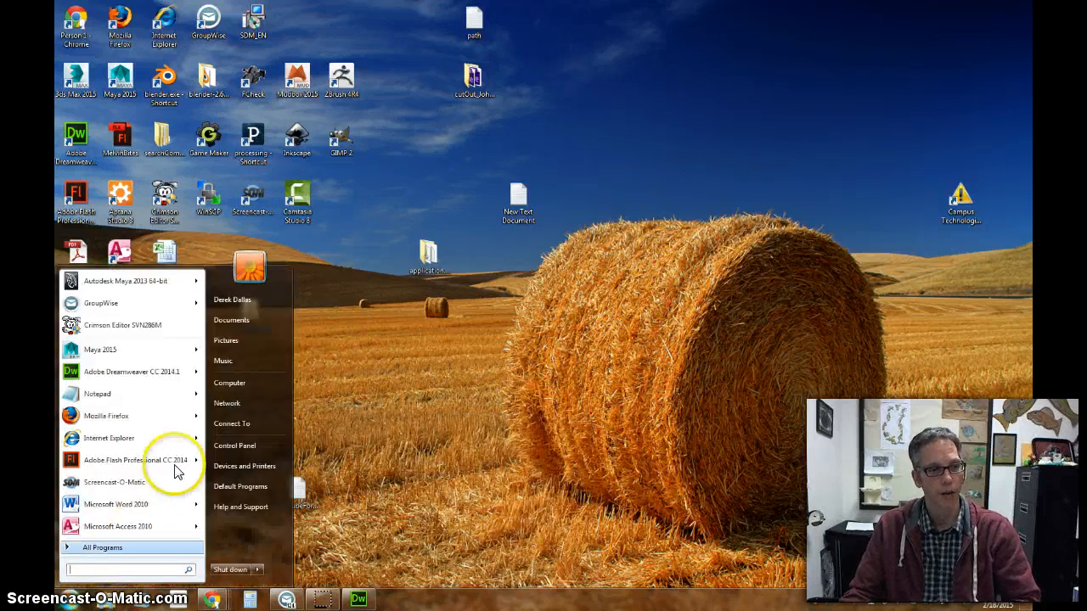
{"action": "left_click", "coordinate": [229, 381]}
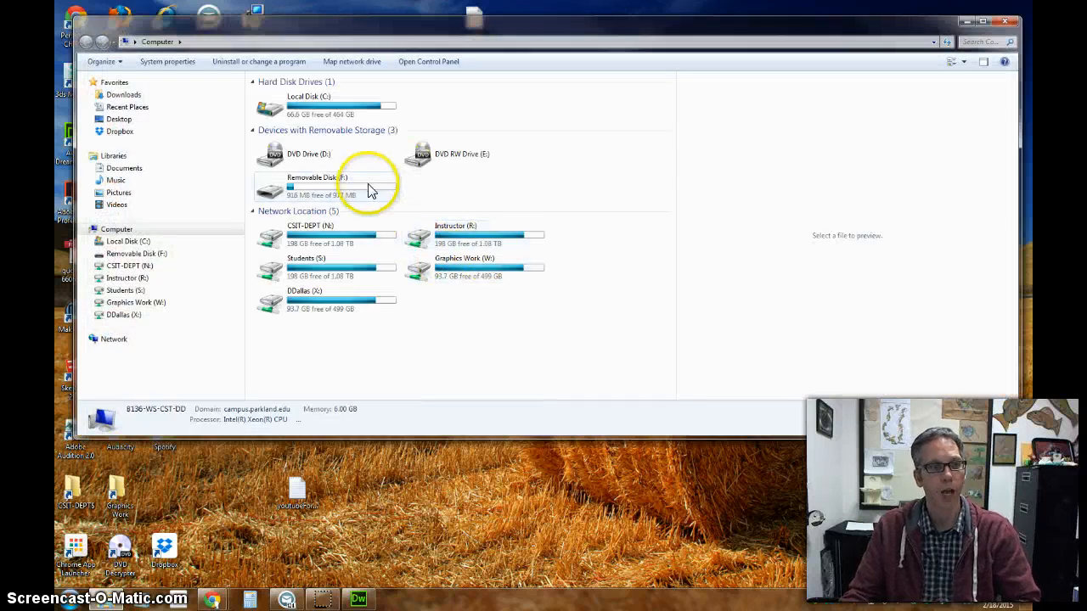
{"action": "double_click", "coordinate": [311, 182]}
{"action": "left_click", "coordinate": [307, 138]}
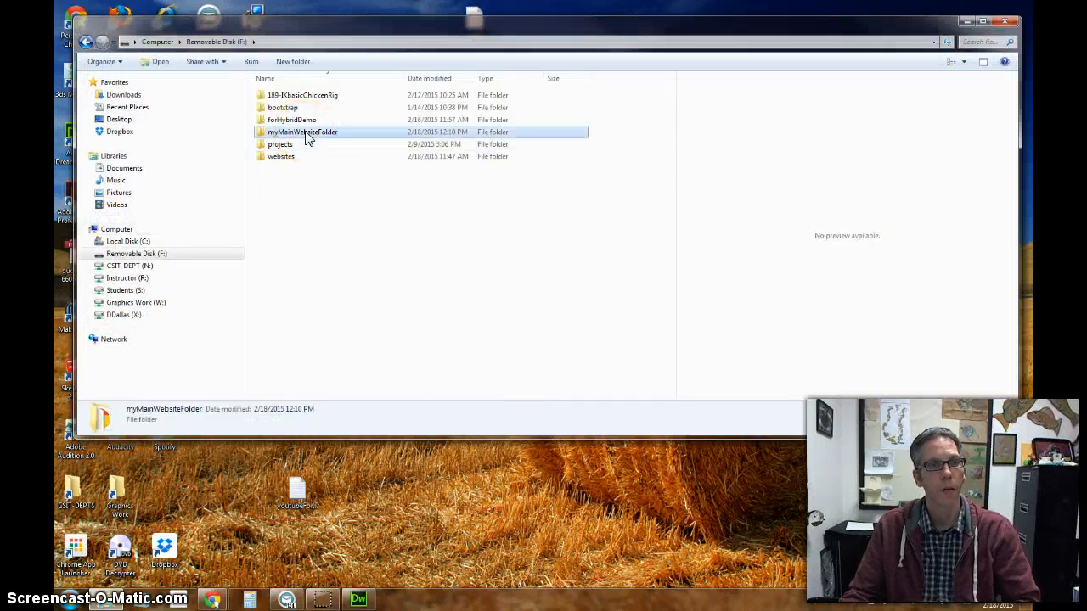
{"action": "right_click", "coordinate": [308, 139]}
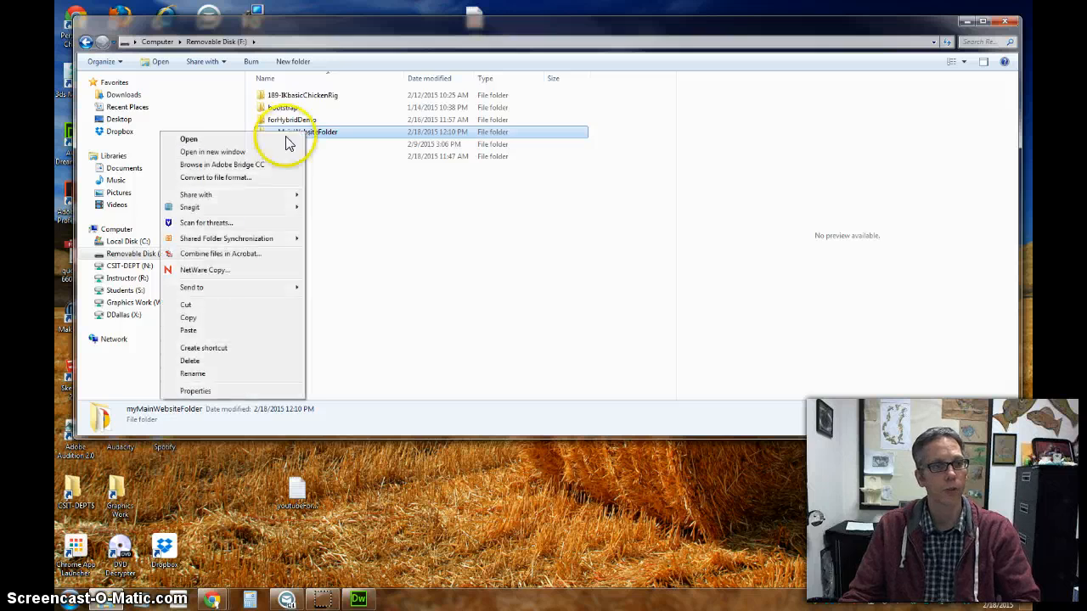
{"action": "left_click", "coordinate": [204, 315]}
{"action": "left_click", "coordinate": [967, 20]}
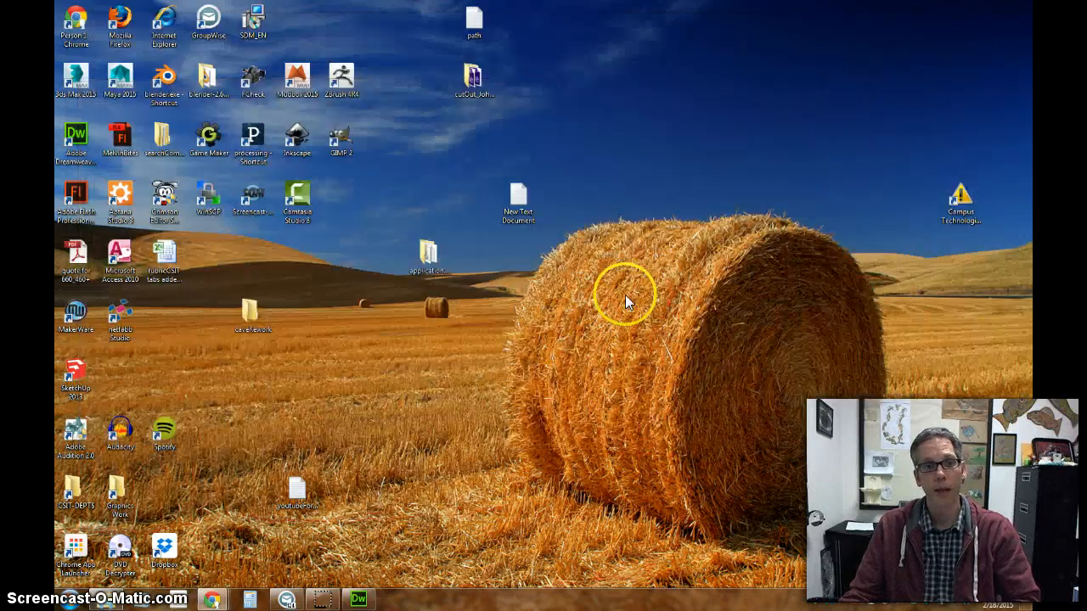
{"action": "right_click", "coordinate": [691, 144]}
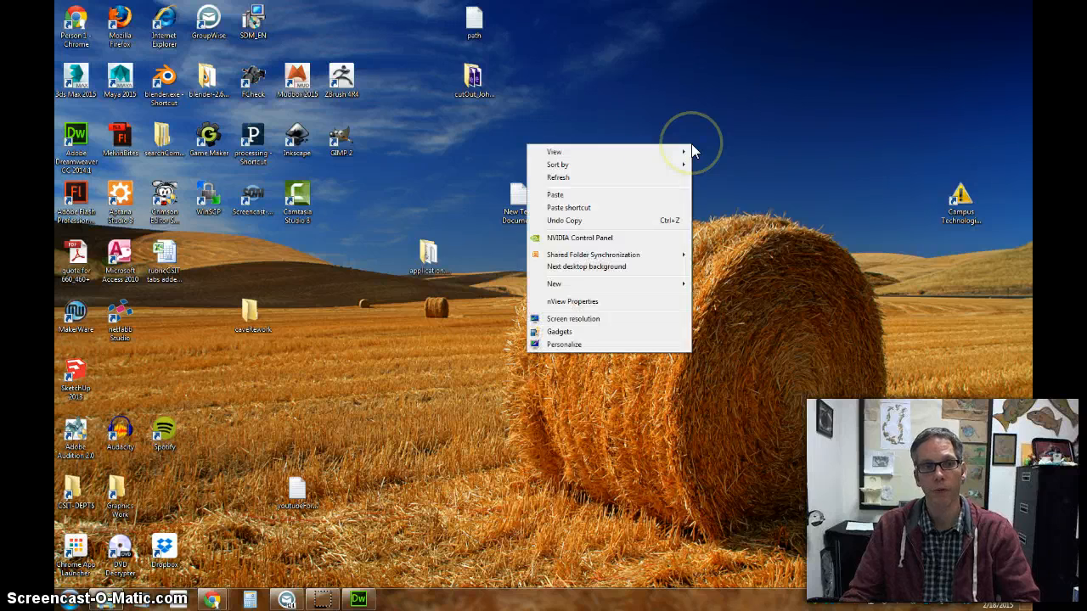
{"action": "left_click", "coordinate": [588, 196]}
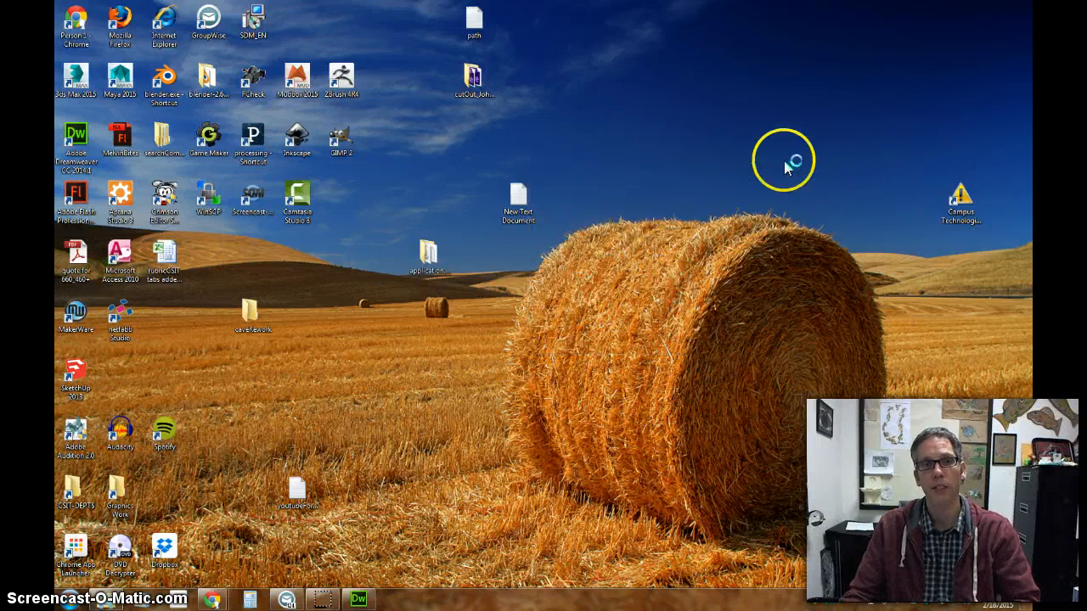
{"action": "left_click", "coordinate": [722, 174]}
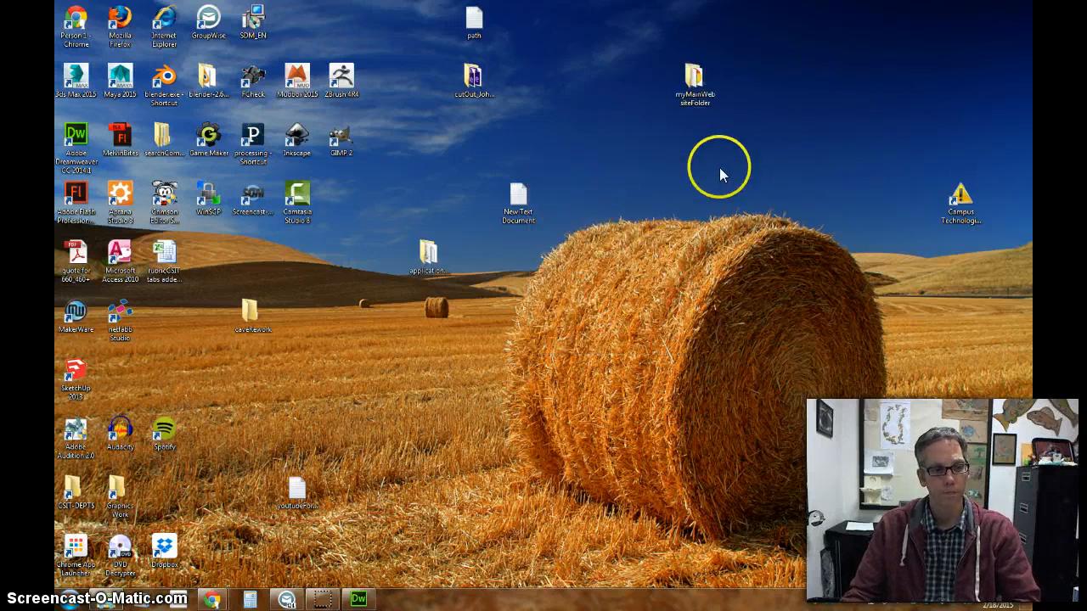
Step: Switch to Dreamweaver and import the site definition file MyDocumentsWebsites.ste from myMainWebsiteFolder on the desktop
{"action": "left_click", "coordinate": [357, 600]}
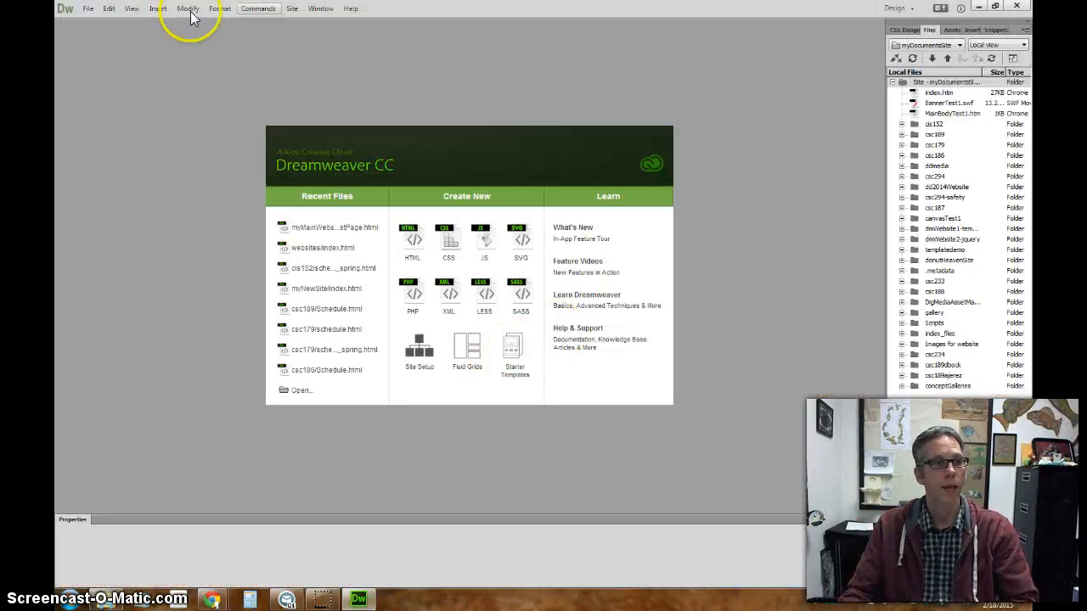
{"action": "left_click", "coordinate": [291, 9]}
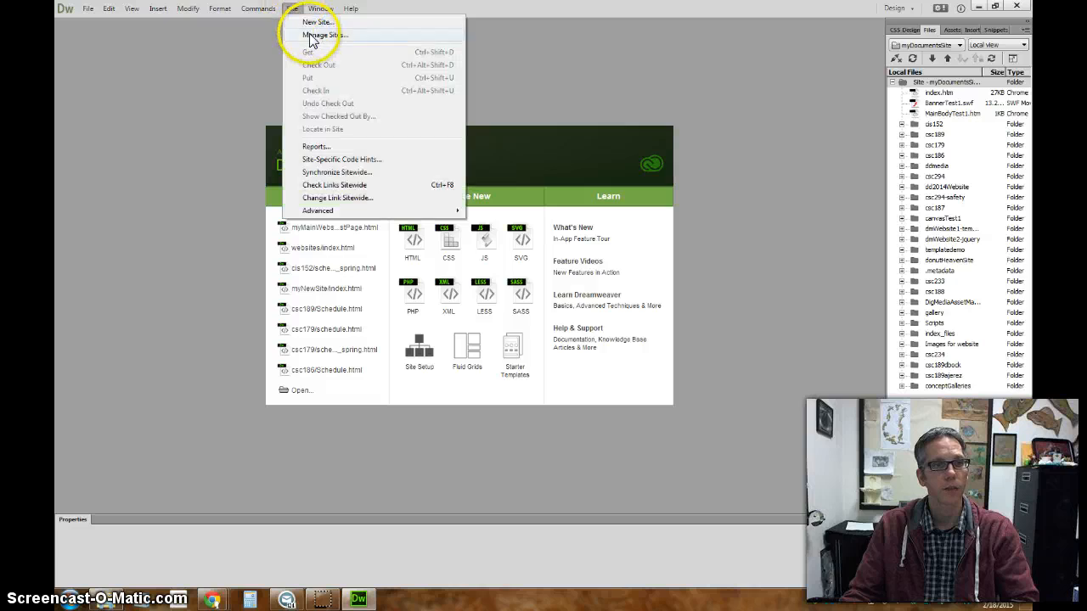
{"action": "left_click", "coordinate": [322, 35]}
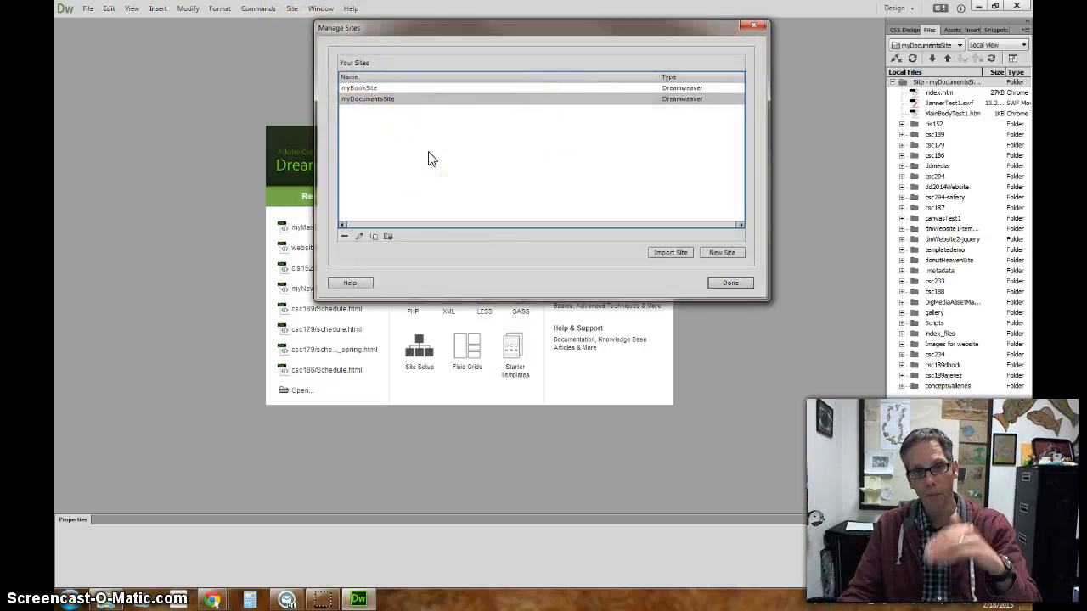
{"action": "left_click", "coordinate": [441, 166]}
{"action": "left_click", "coordinate": [671, 254]}
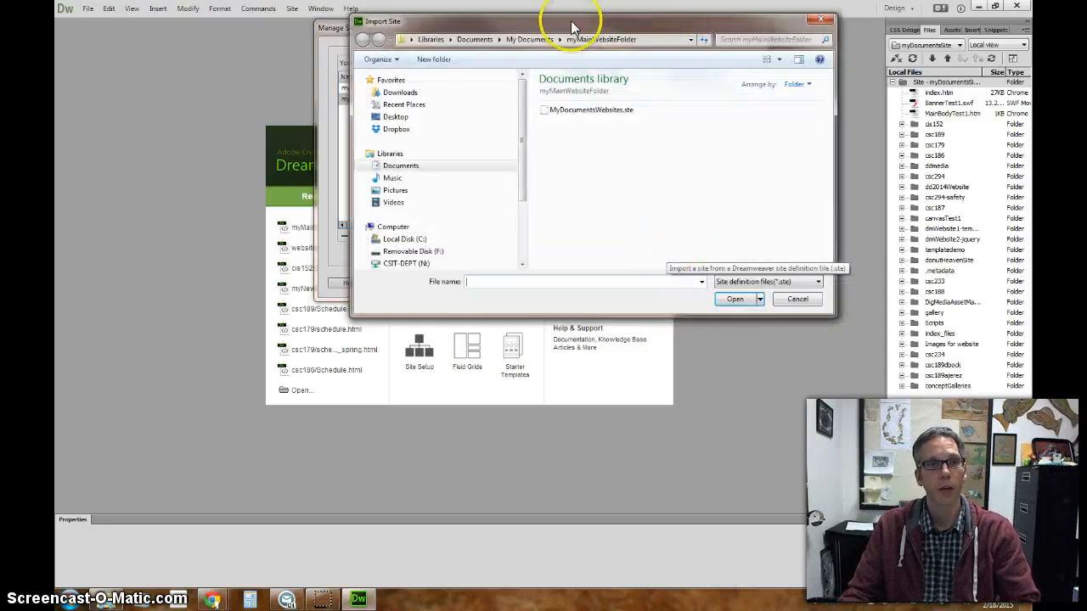
{"action": "left_click", "coordinate": [406, 119]}
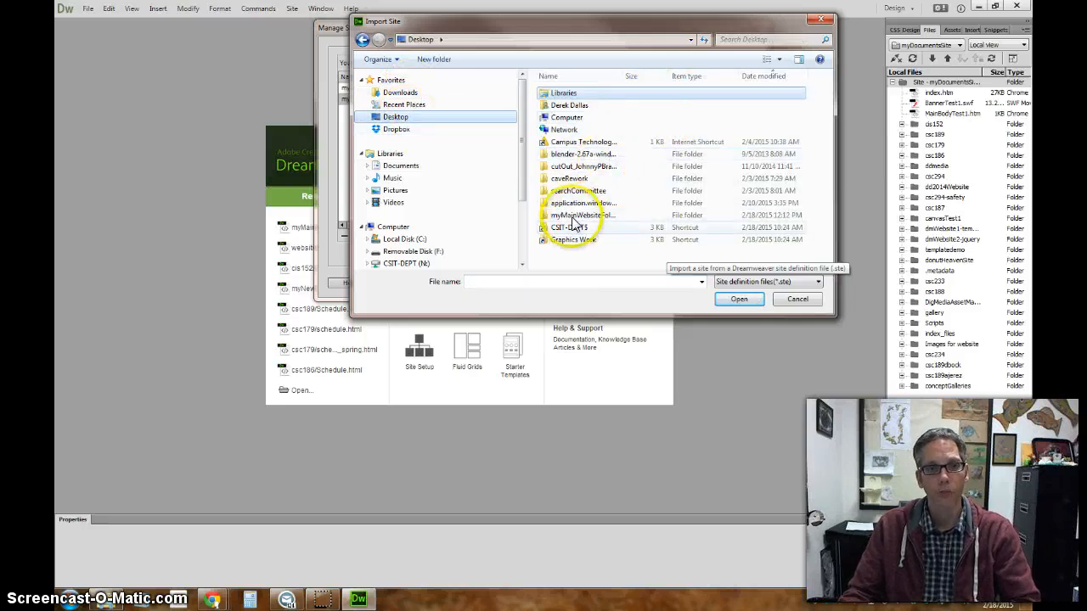
{"action": "scroll", "coordinate": [620, 243], "scroll_direction": "down", "scroll_amount": 3}
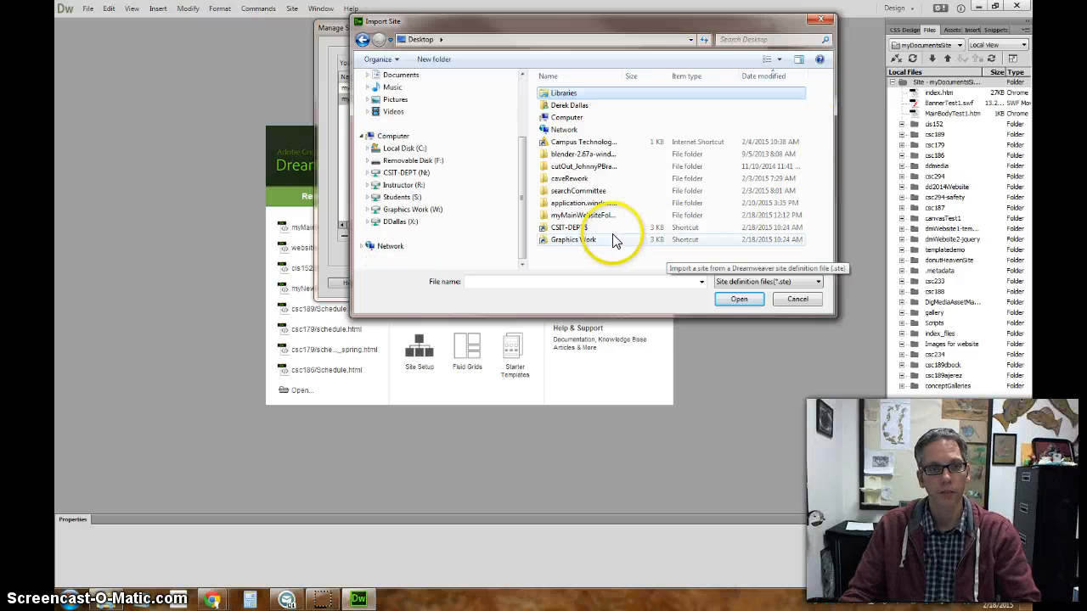
{"action": "left_click", "coordinate": [601, 217]}
{"action": "double_click", "coordinate": [601, 217]}
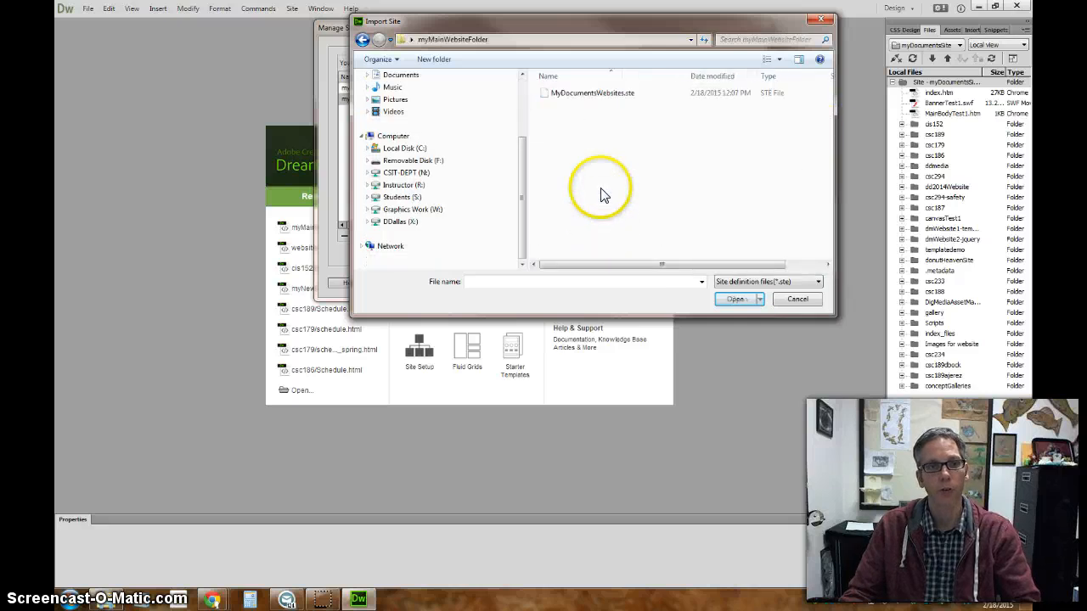
{"action": "left_click", "coordinate": [605, 94]}
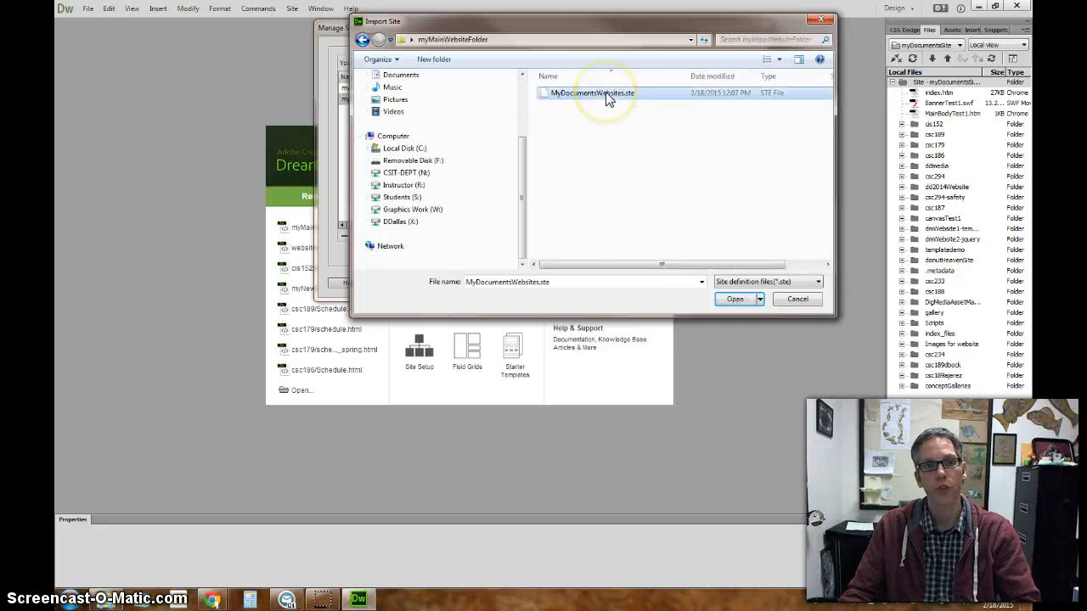
{"action": "left_click", "coordinate": [741, 301]}
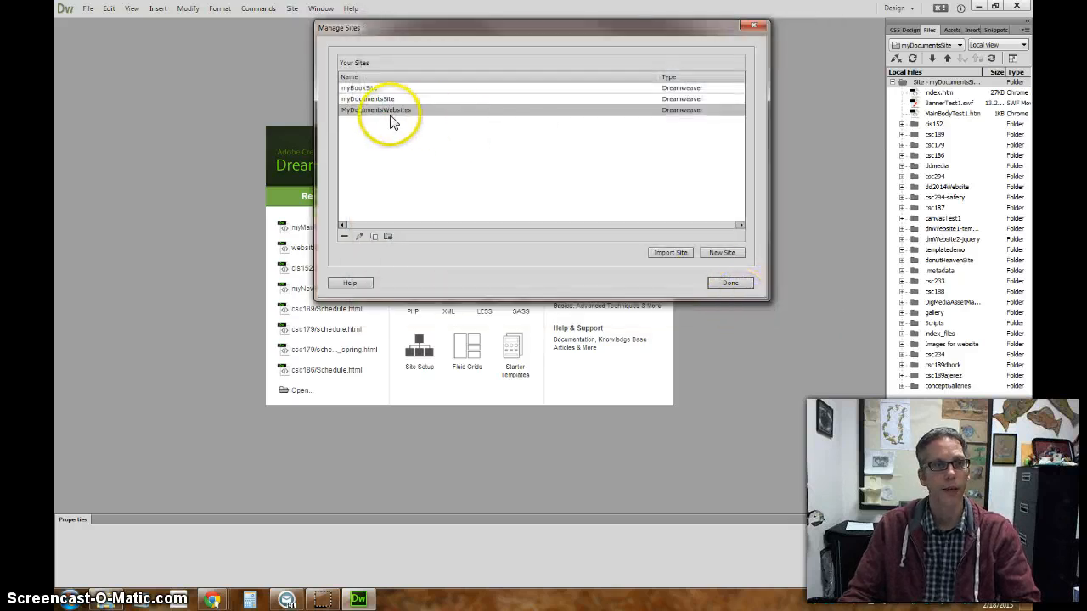
Step: Finish managing sites, expand the imported MyDocumentsWebsites site folder and select TestPage.html
{"action": "left_click", "coordinate": [736, 283]}
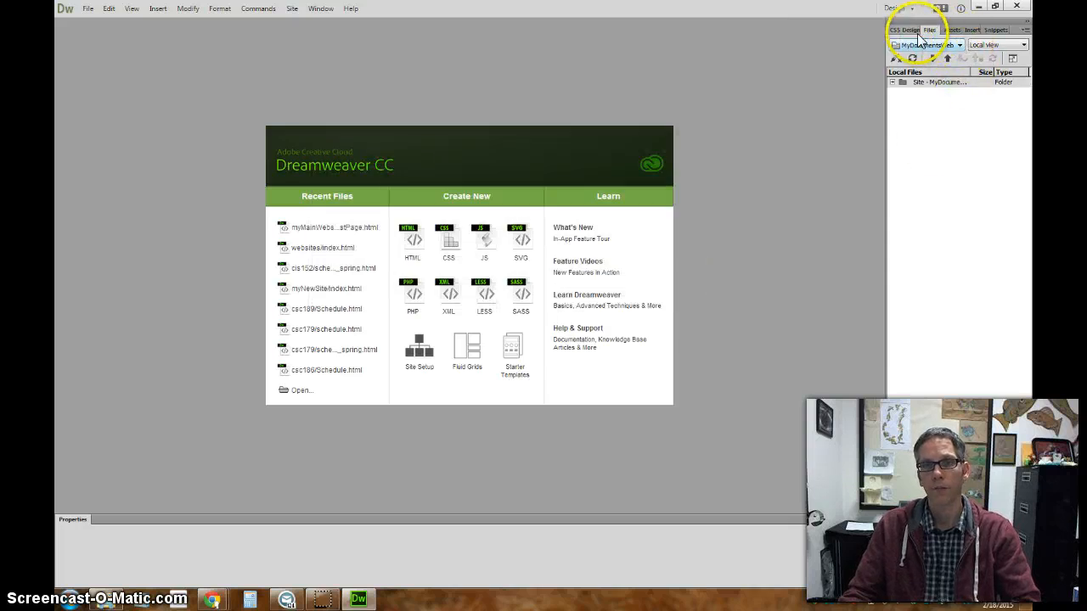
{"action": "left_click", "coordinate": [893, 82]}
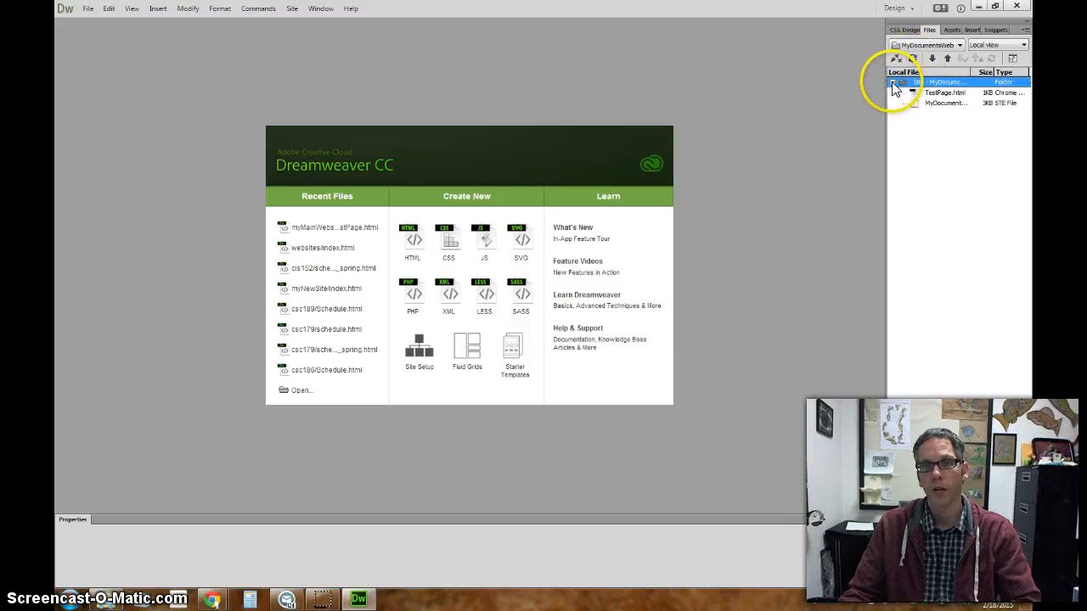
{"action": "left_click", "coordinate": [941, 93]}
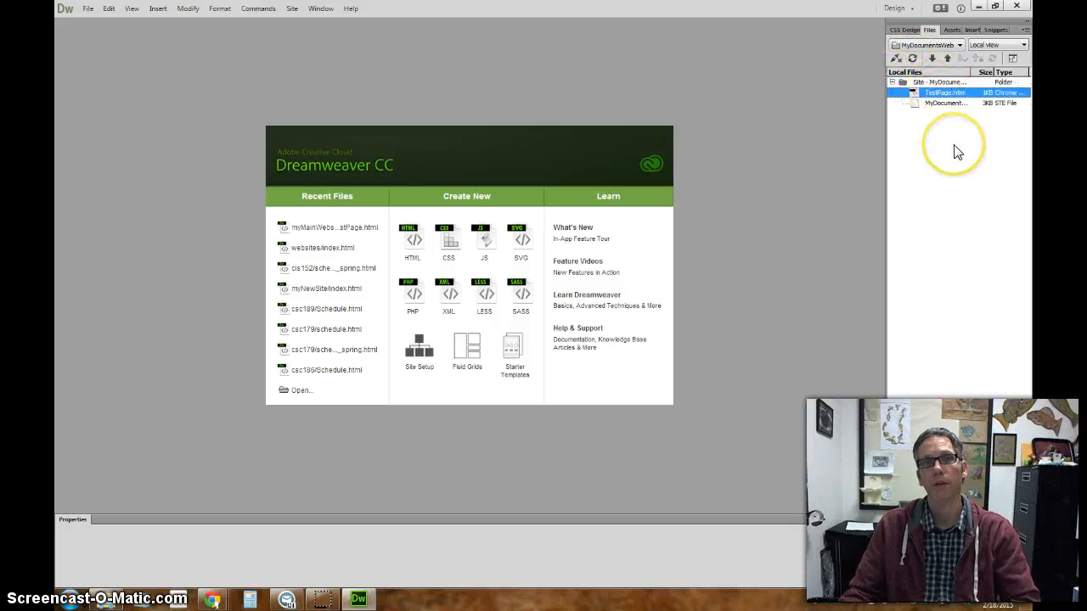